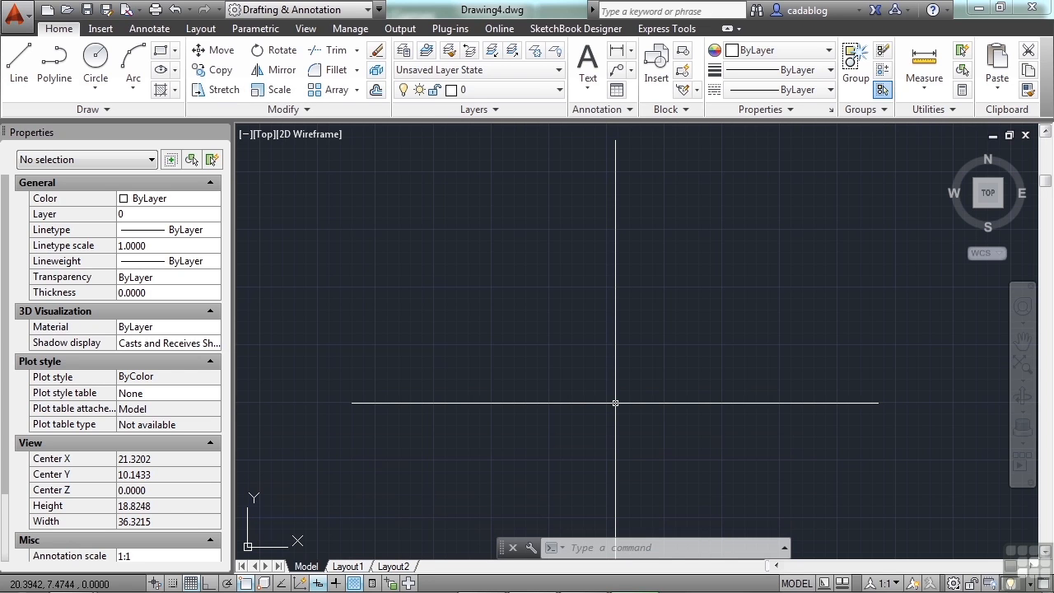
Open the drawing Project_Template.dwg from folder 11.
text(open)
key(Return)
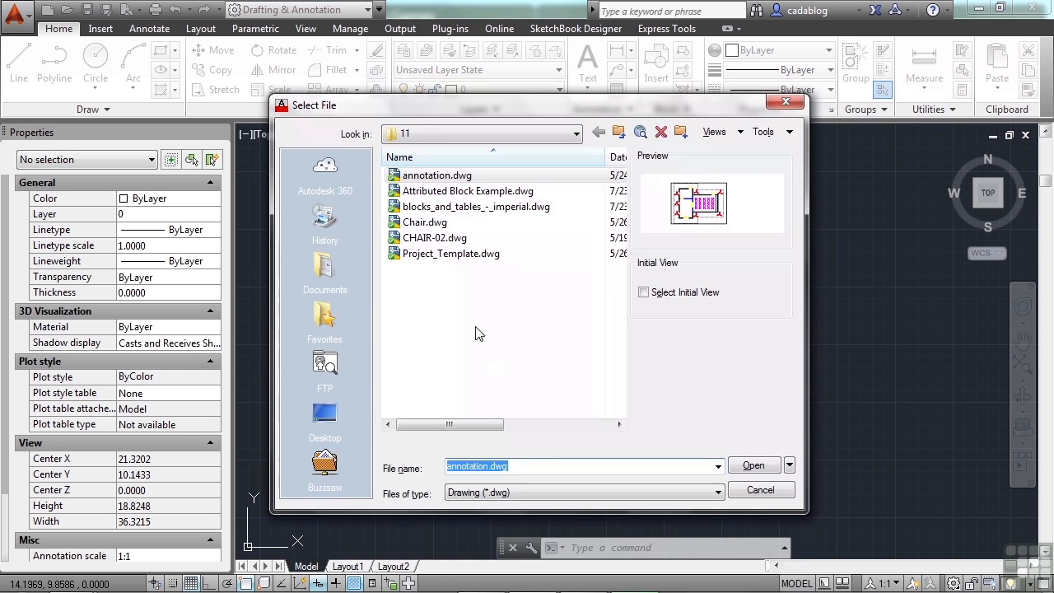
click(464, 255)
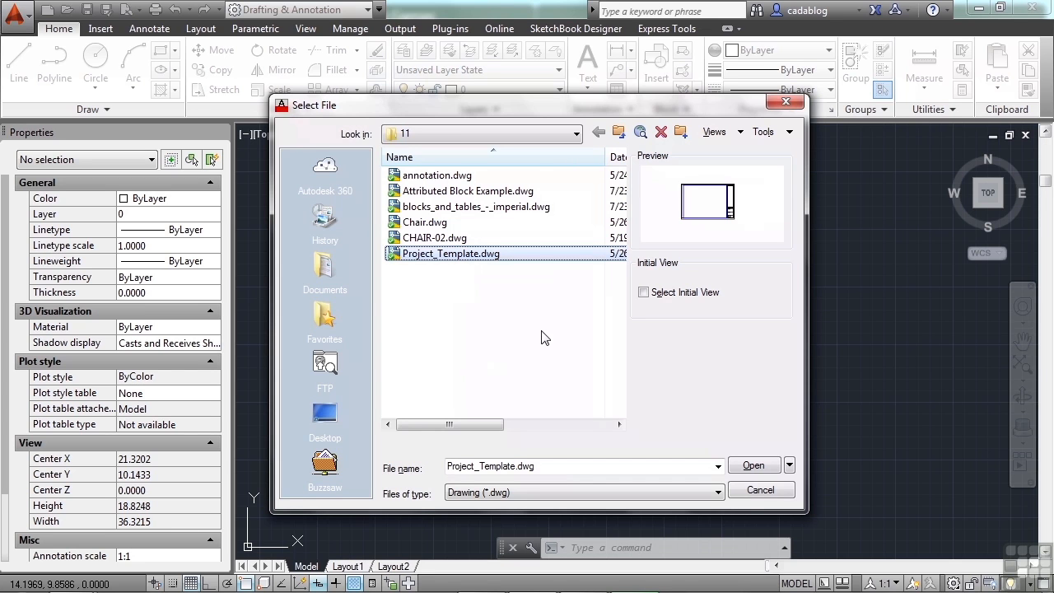
click(753, 466)
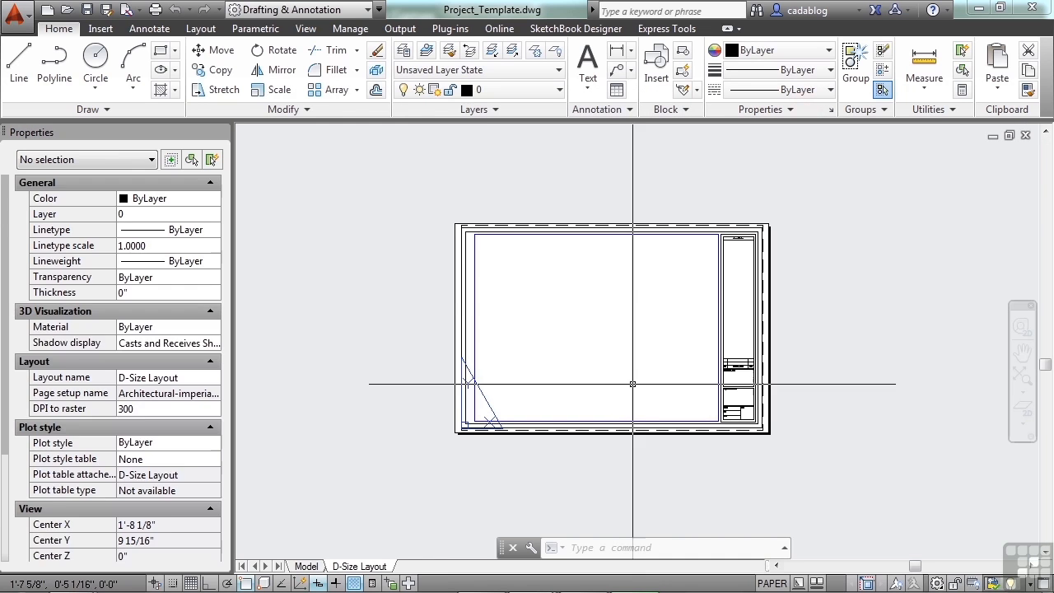
Examine the title block on the D-Size Layout sheet and the template's list of layers.
scroll(741, 409, up, 2)
scroll(741, 409, up, 4)
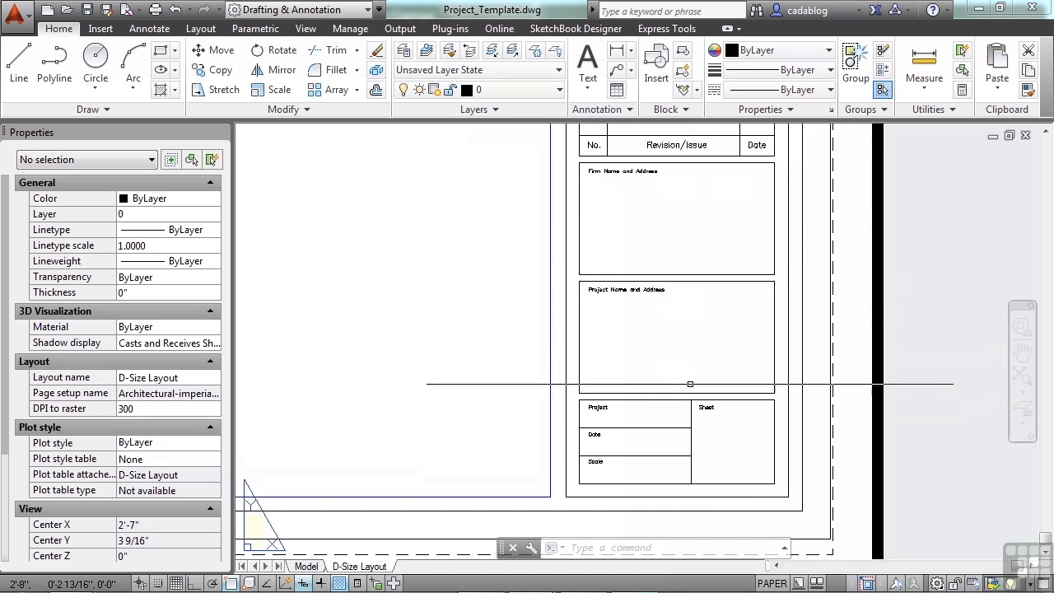
scroll(608, 361, down, 6)
middle_drag(562, 339, 601, 367)
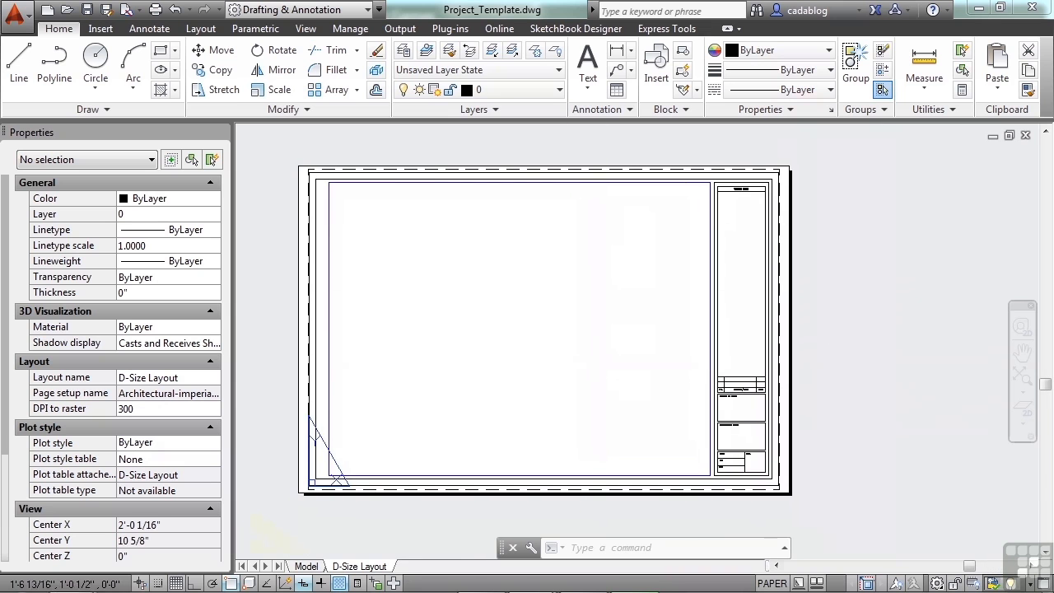
click(558, 89)
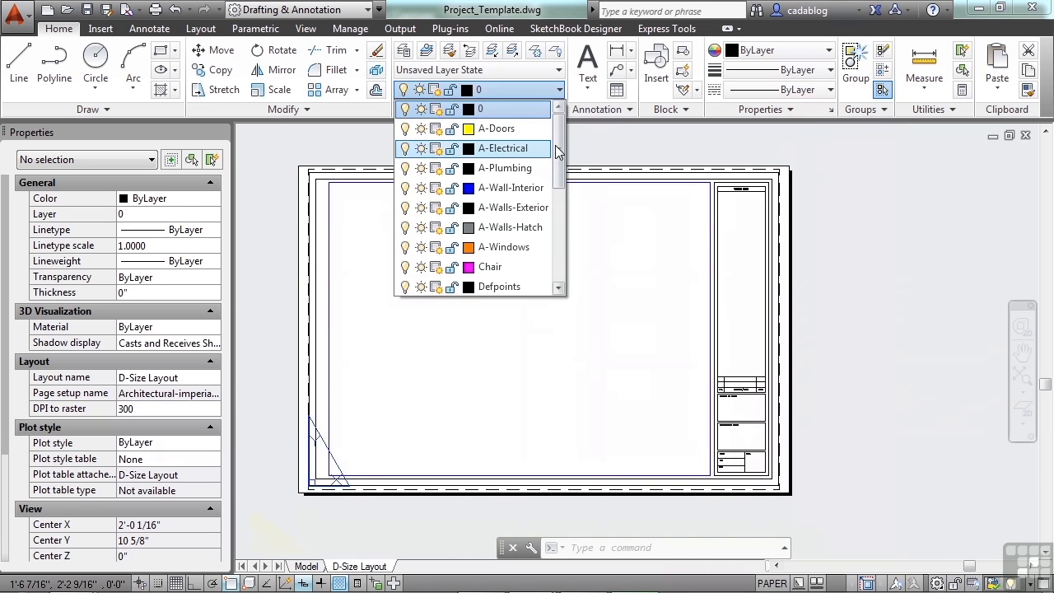
drag(557, 146, 559, 281)
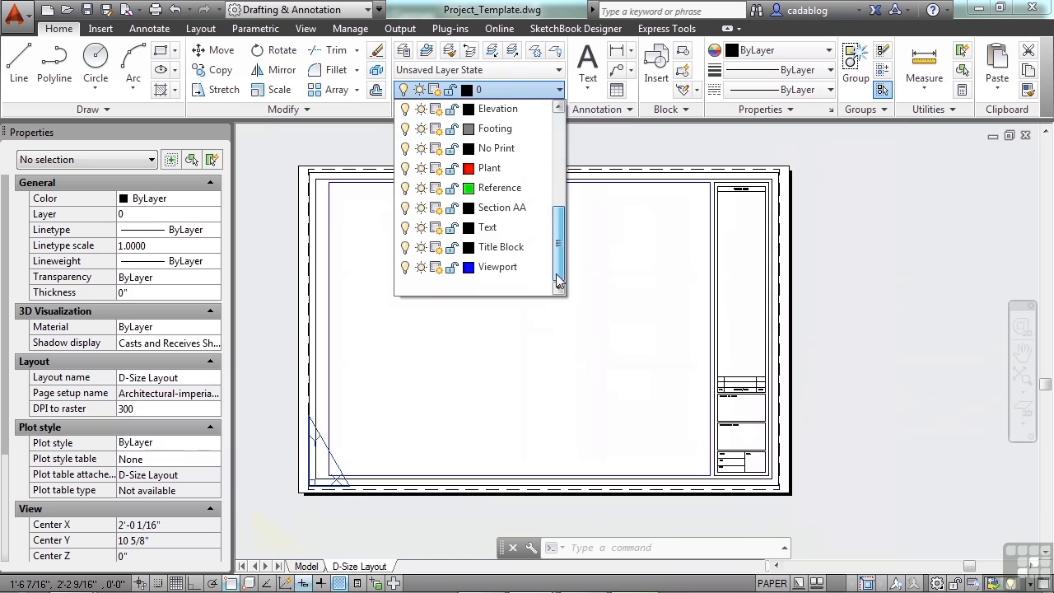
click(575, 354)
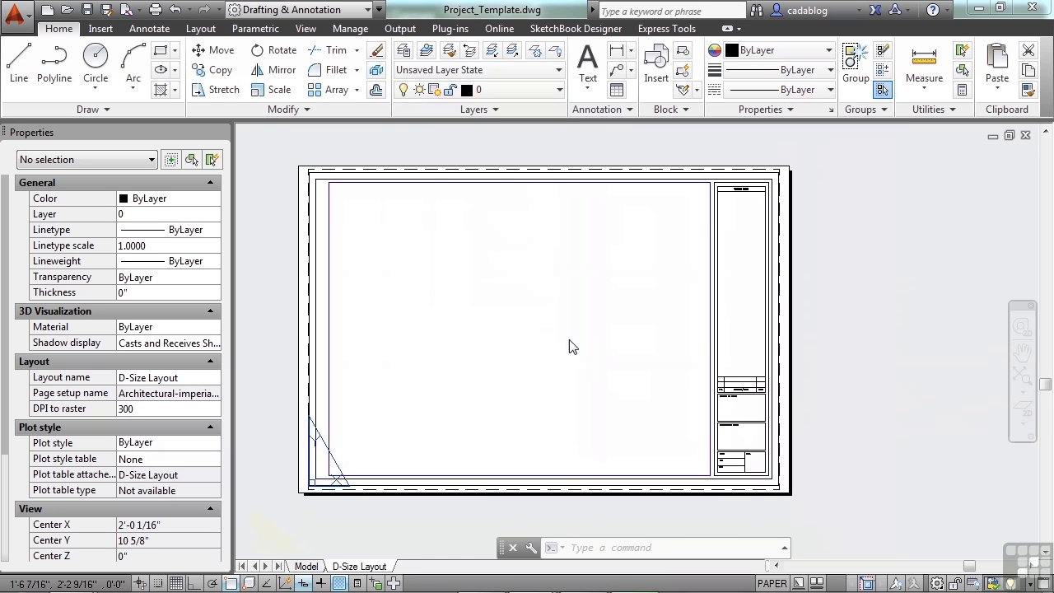
Review the template's dimension styles and its available text styles.
click(155, 32)
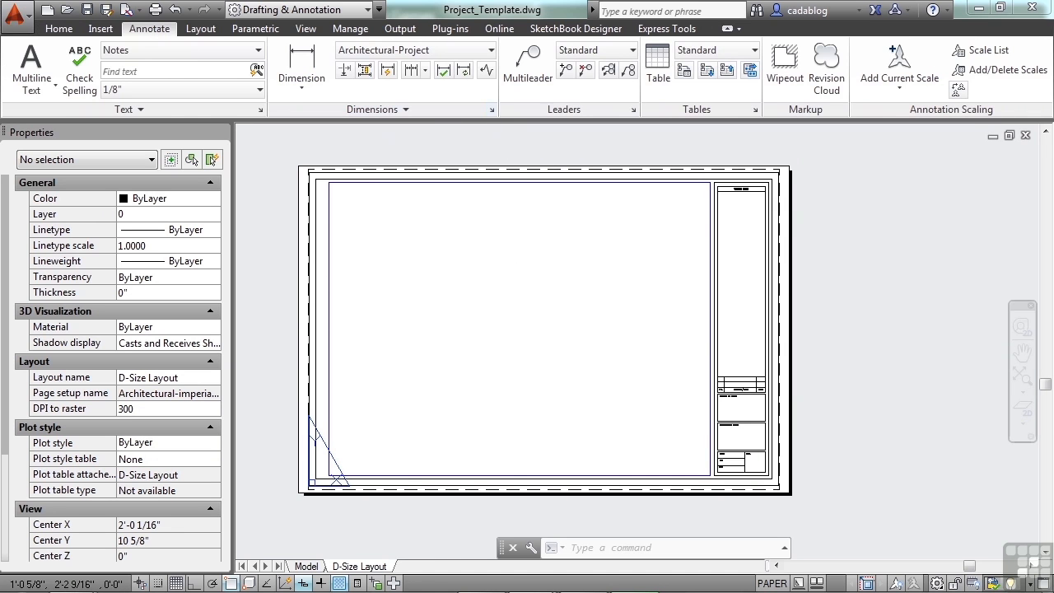
click(491, 110)
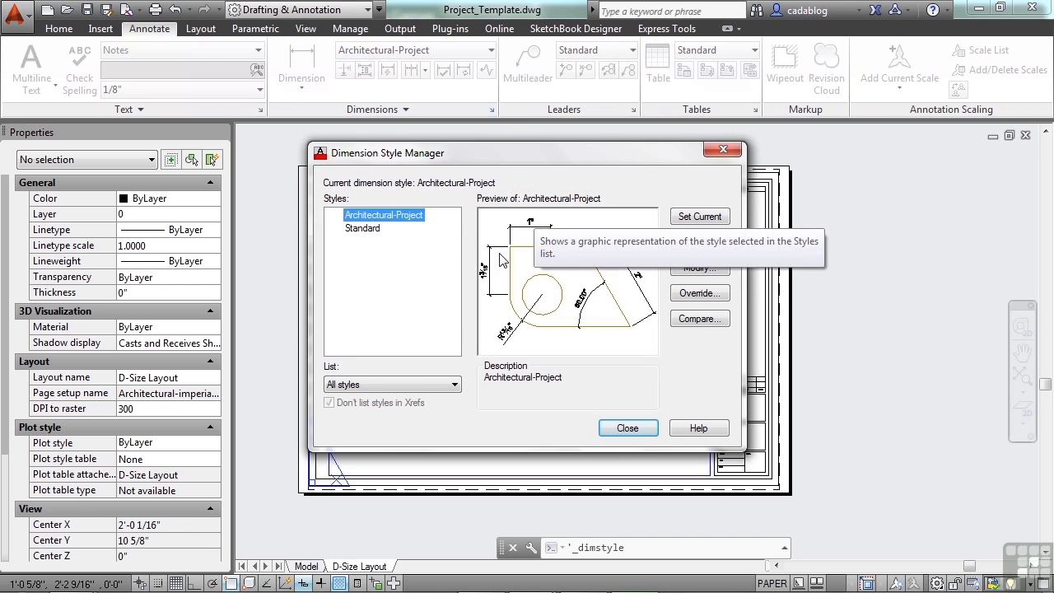
click(627, 428)
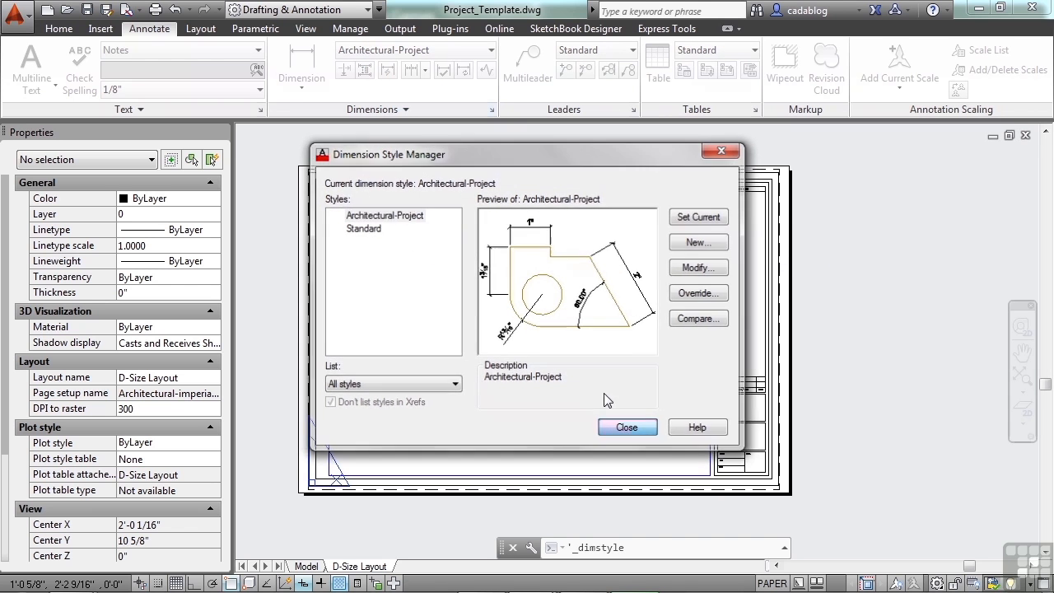
click(257, 51)
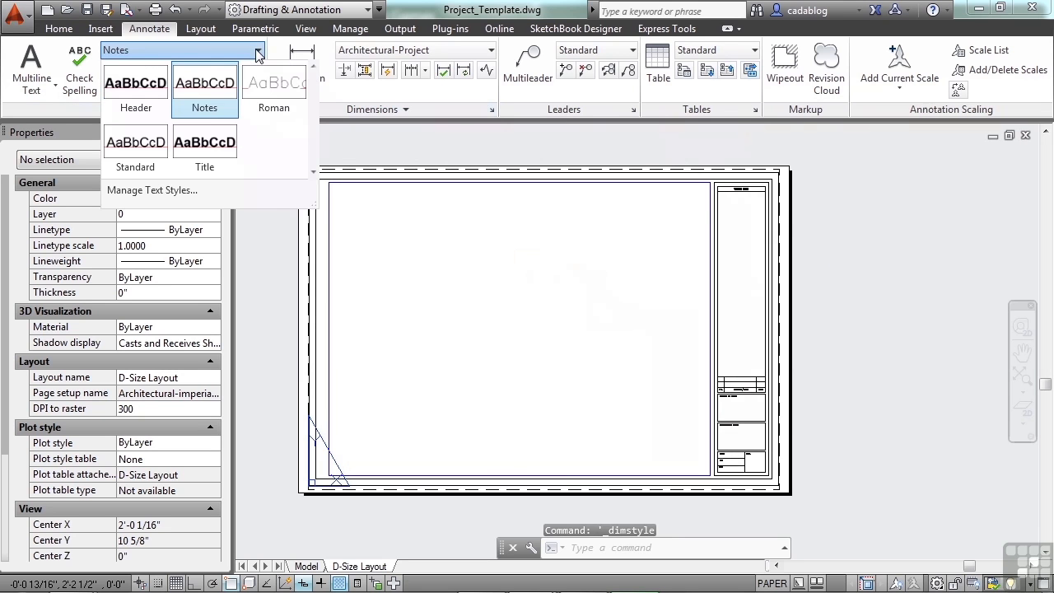
click(514, 280)
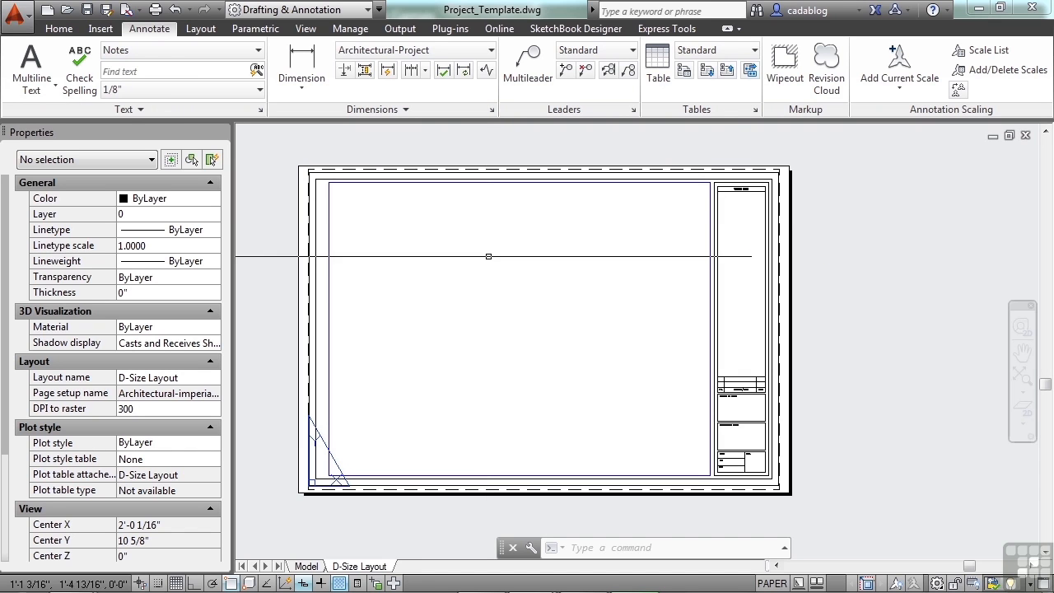
Switch to model space and bring up the Architectural group of the tool palettes.
click(313, 567)
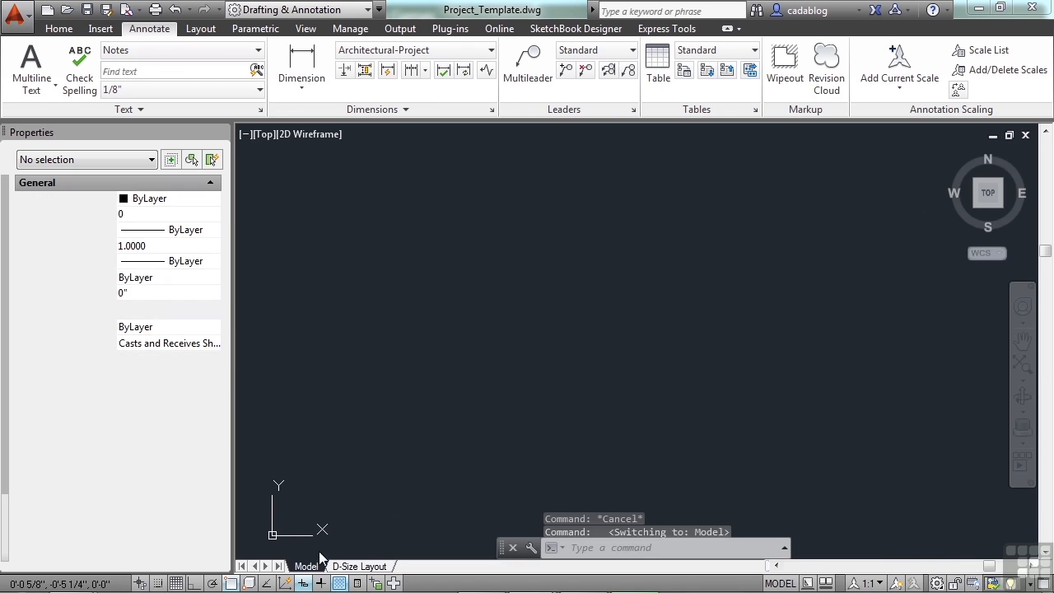
scroll(528, 330, down, 2)
scroll(603, 318, up, 4)
middle_drag(612, 314, 628, 333)
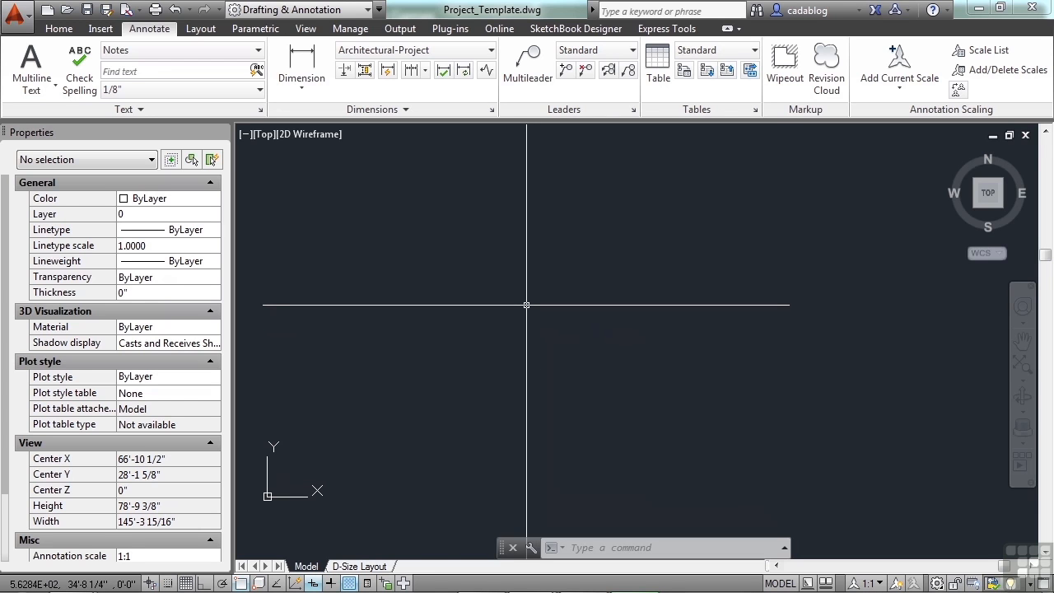
key(ctrl+3)
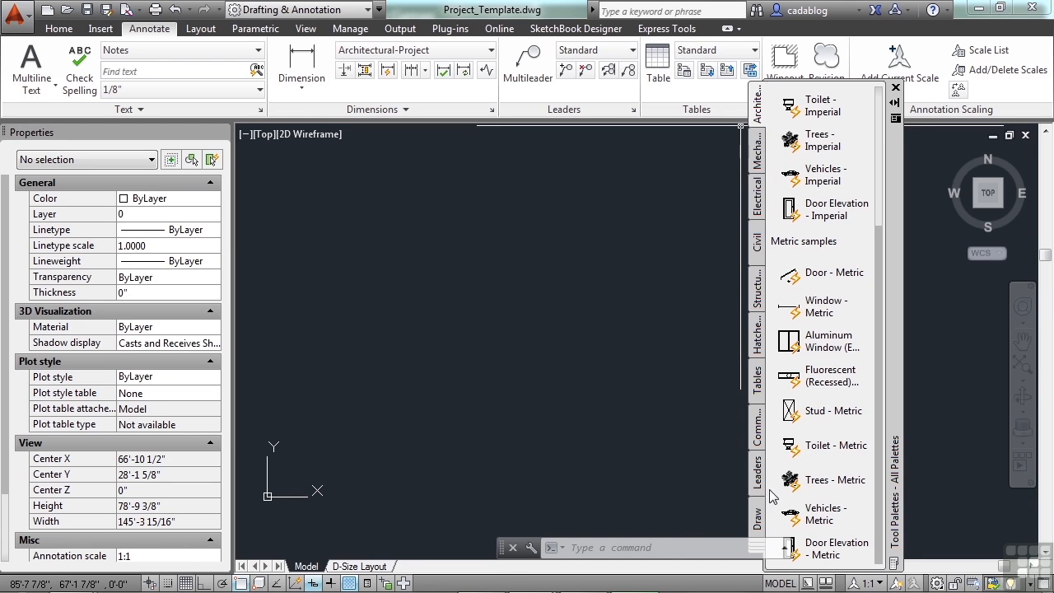
drag(891, 353, 917, 328)
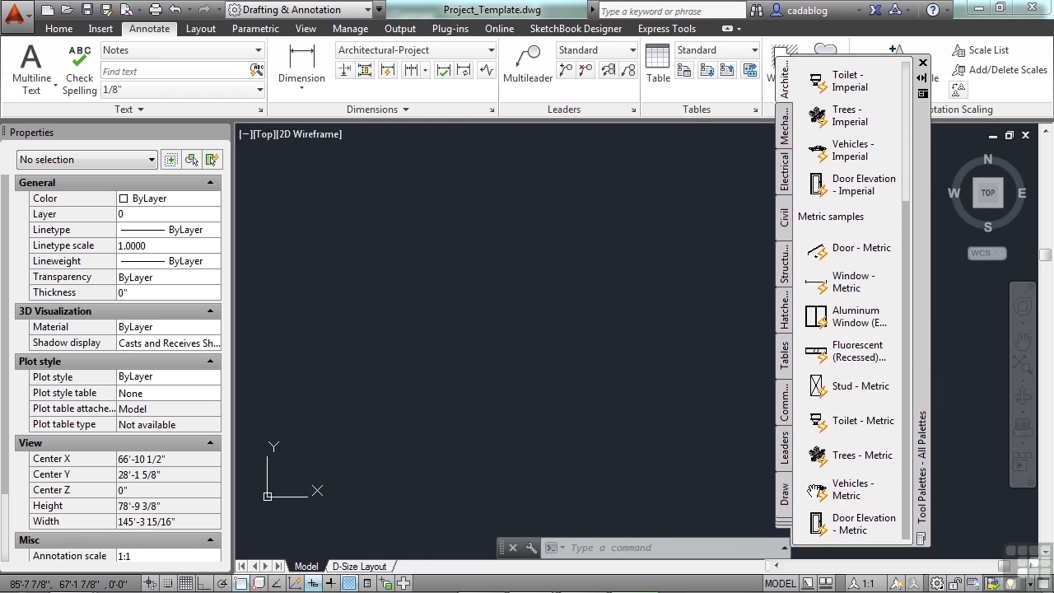
click(784, 524)
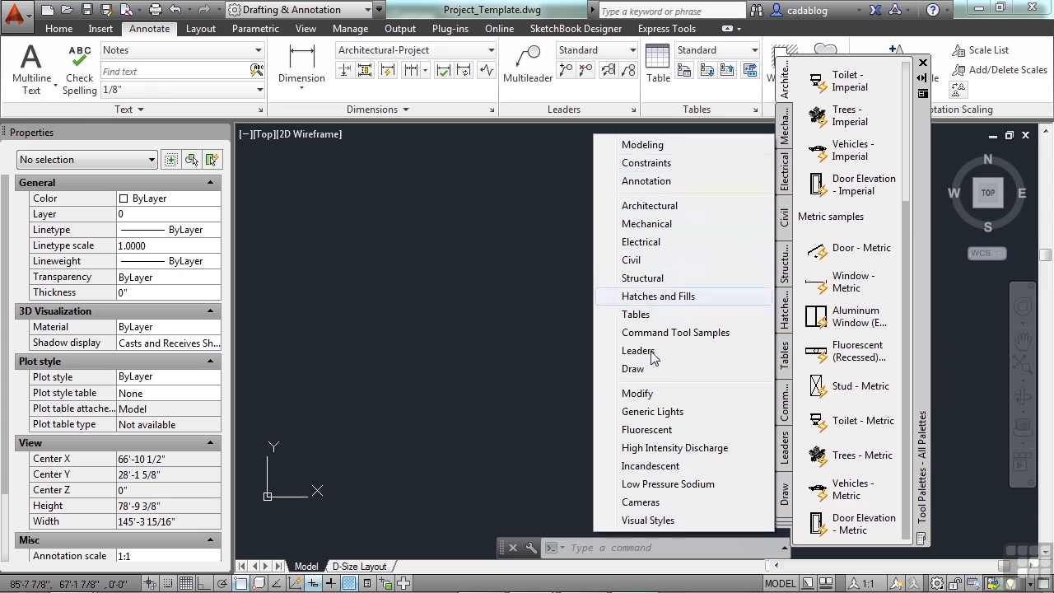
click(671, 207)
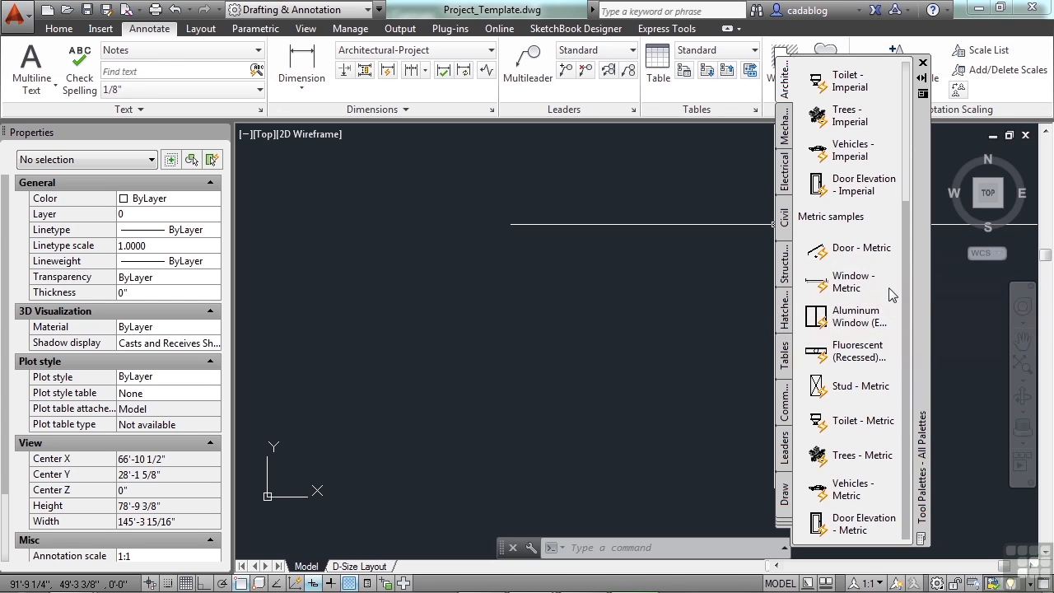
Place the Window - Imperial block from the Architectural palette in model space, and the Door - Imperial block just above it.
drag(903, 286, 908, 122)
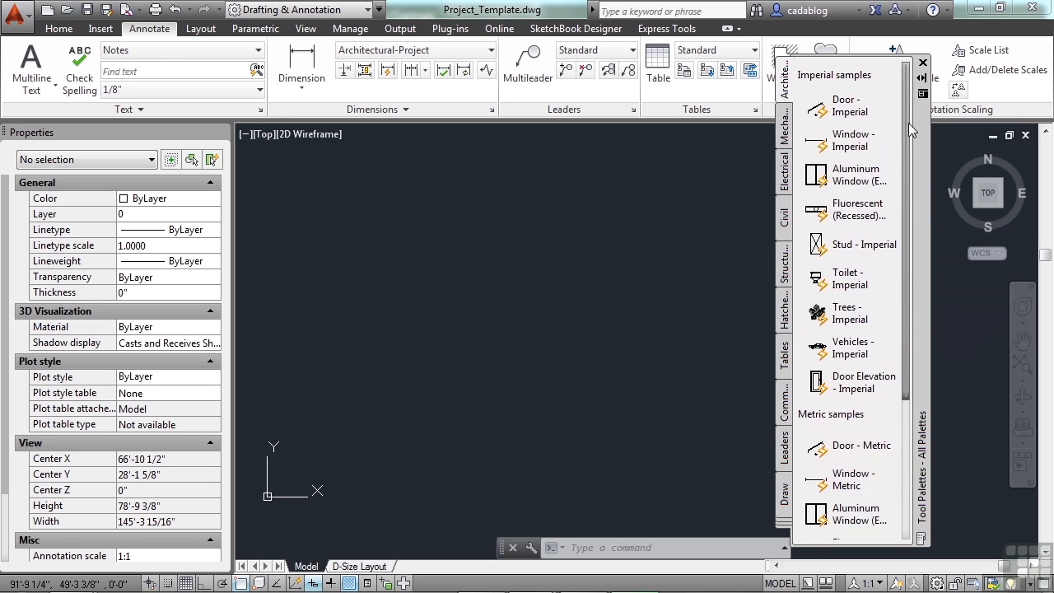
click(857, 147)
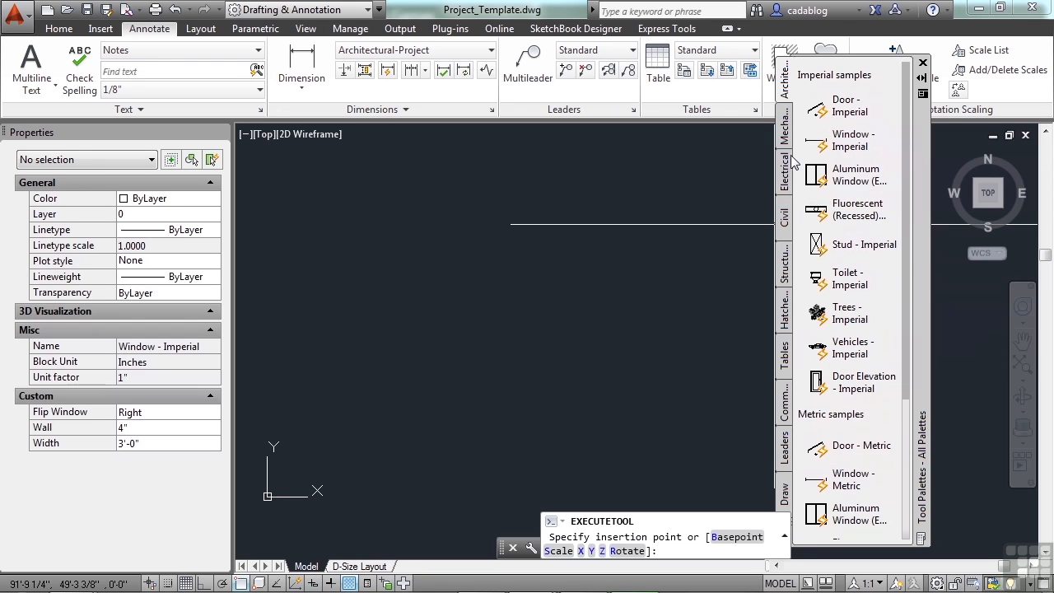
click(479, 328)
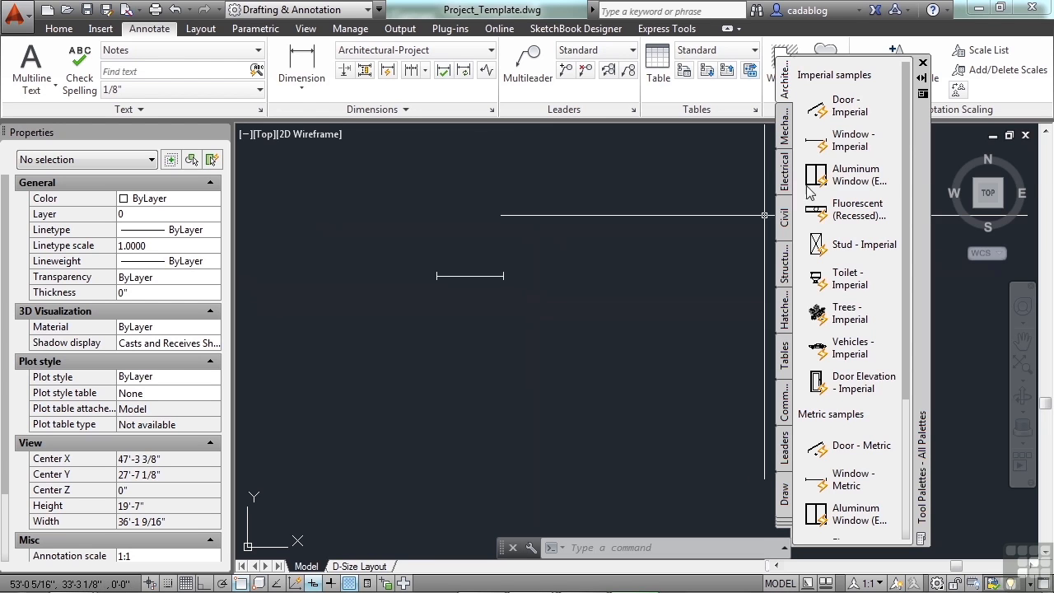
click(845, 112)
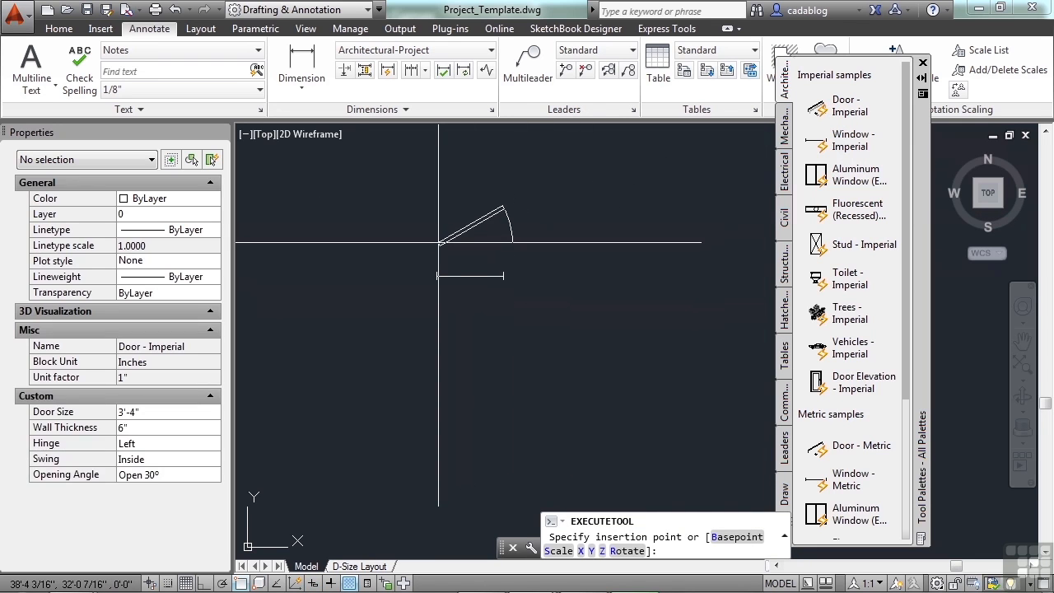
click(438, 243)
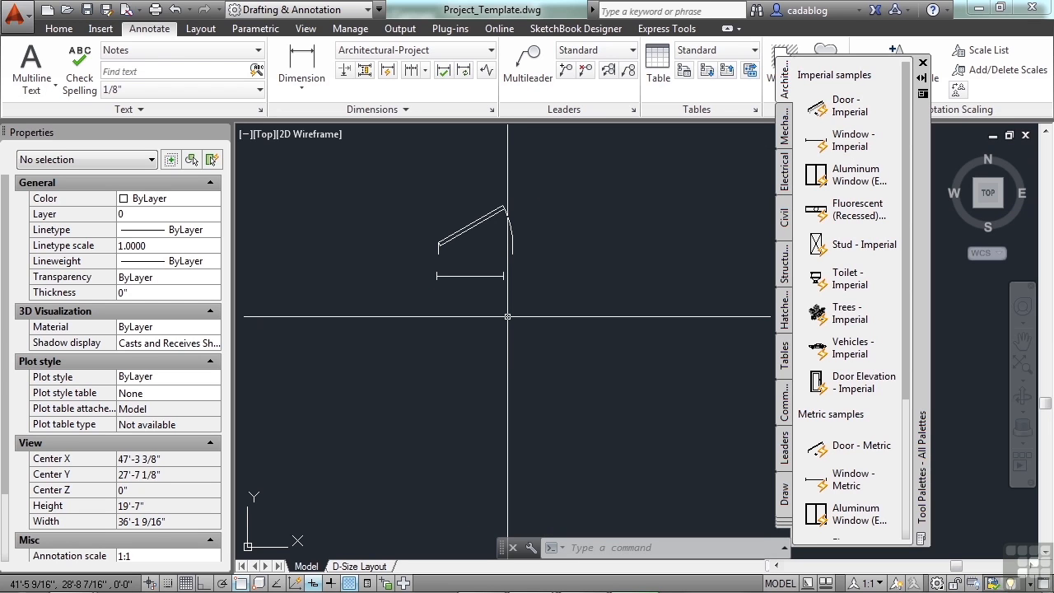
Erase both the window and door blocks from model space.
text(e)
key(Return)
click(509, 309)
click(471, 227)
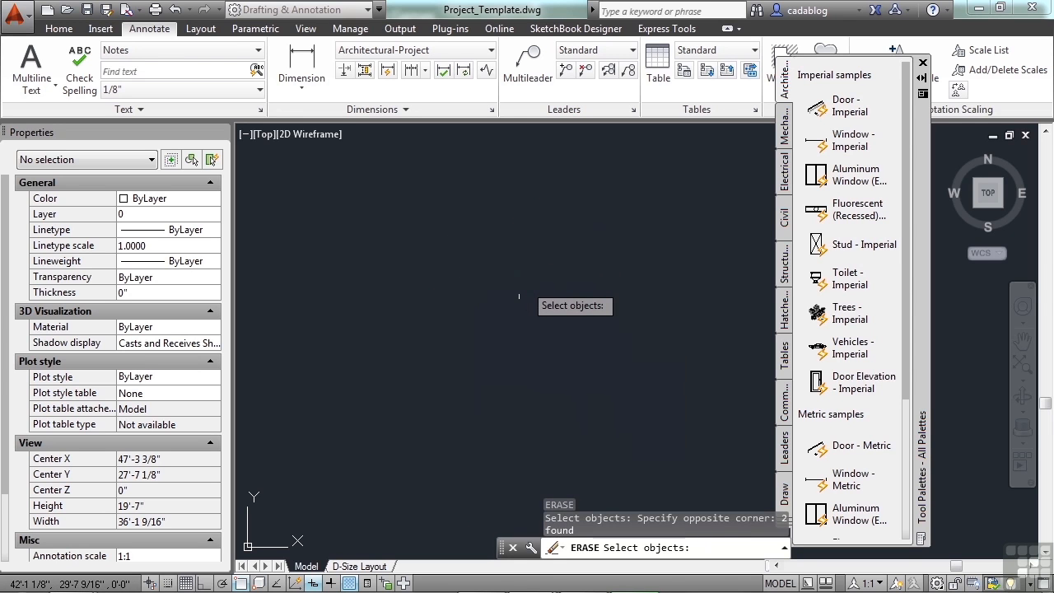
key(Return)
Insert the drawing's stored Window - Imperial block with the Insert command at a point in model space, and delete it again.
text(insert)
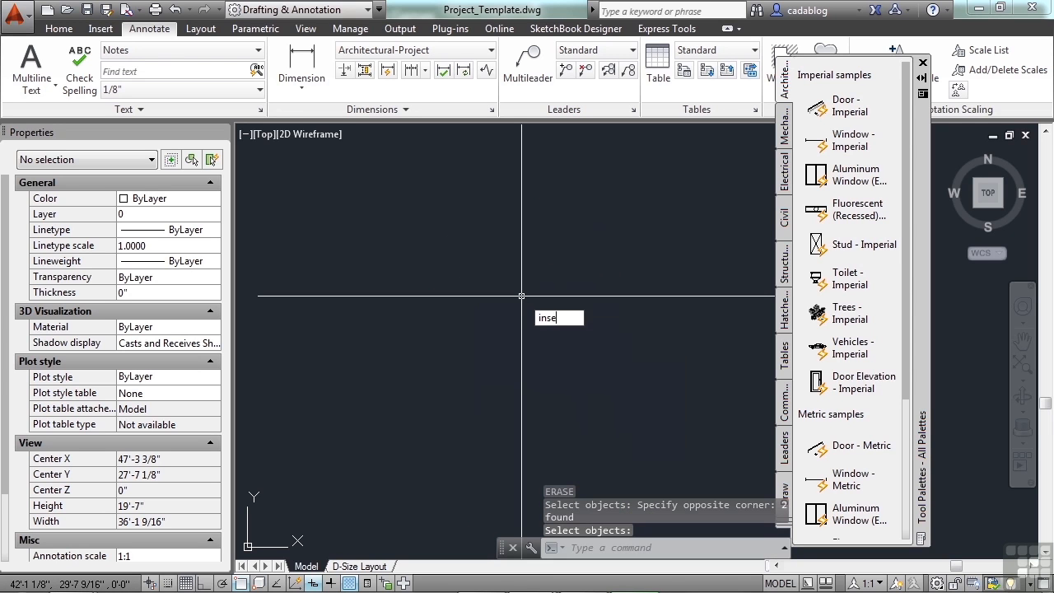
key(Return)
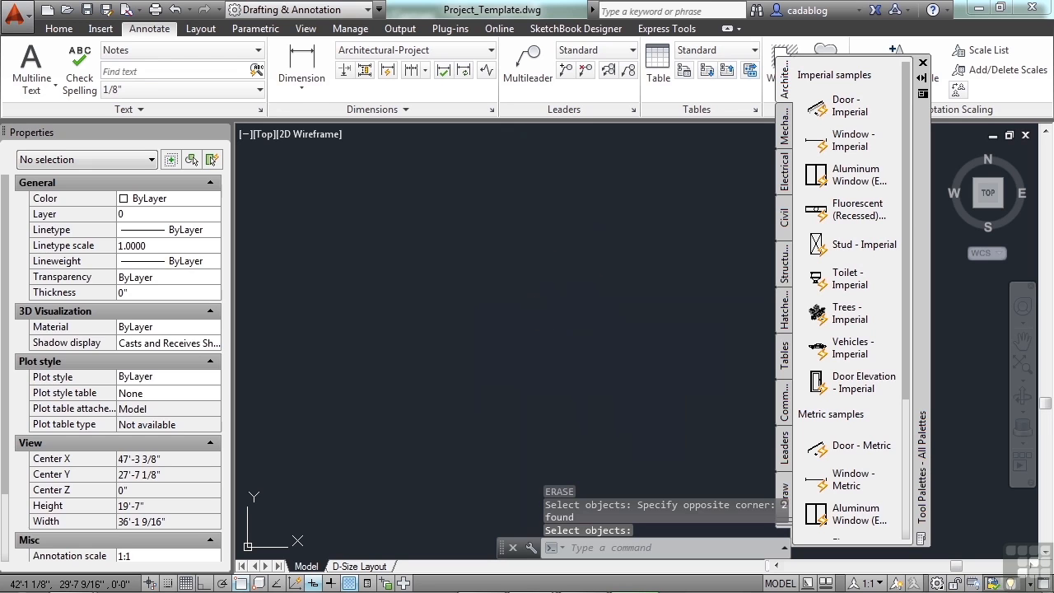
click(528, 200)
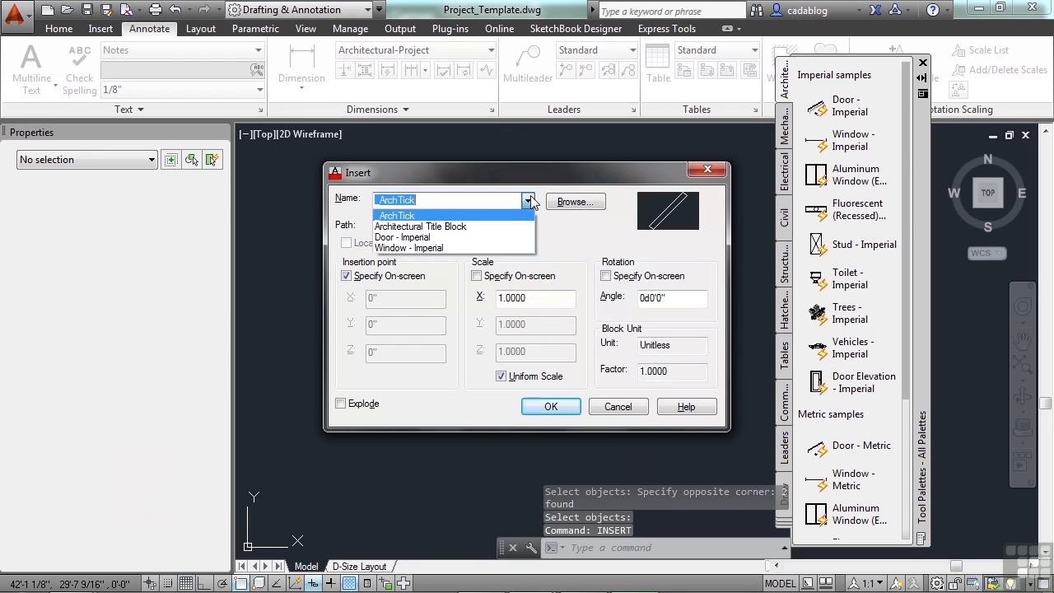
click(424, 248)
click(560, 406)
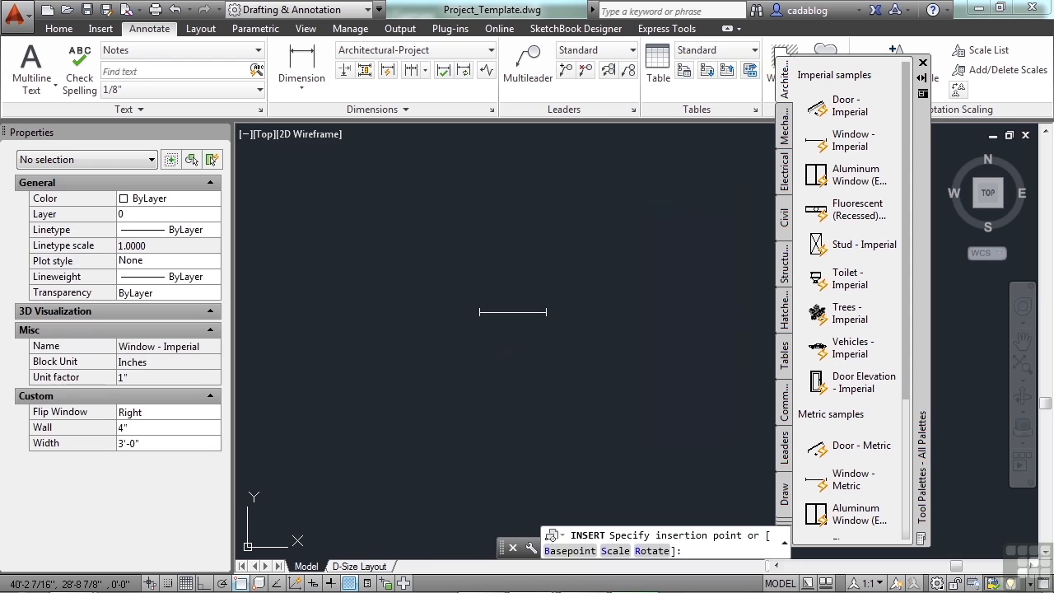
click(531, 334)
click(515, 301)
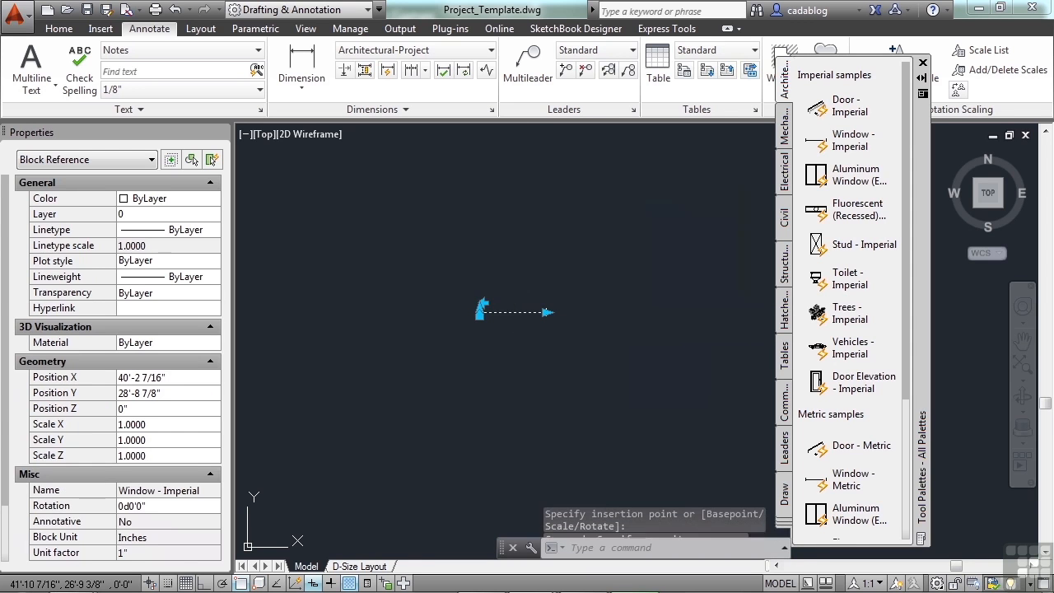
key(Delete)
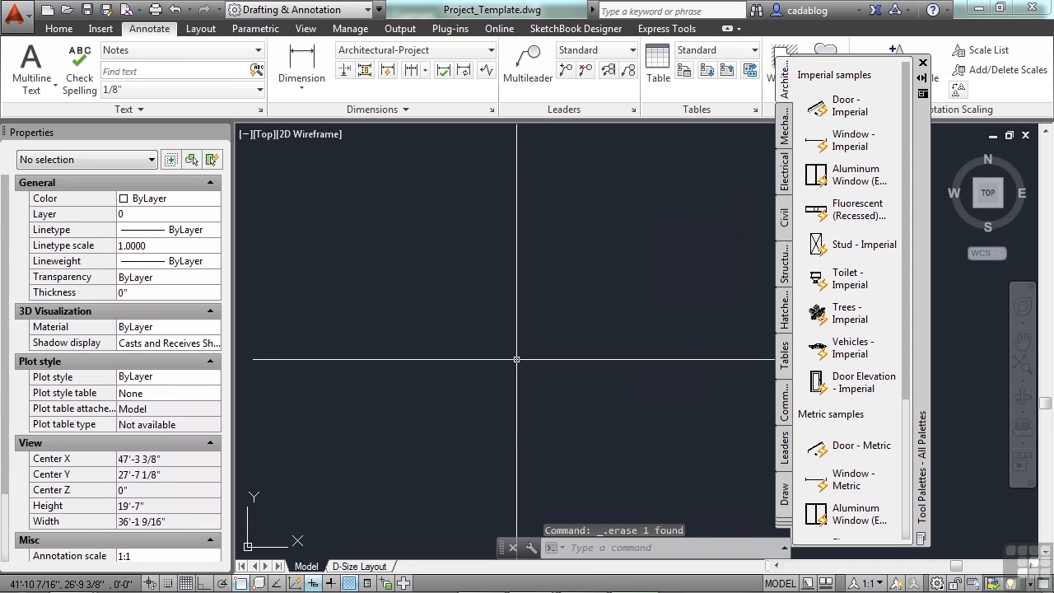
Open the drawing annotation.dwg from folder 11.
text(open)
key(Return)
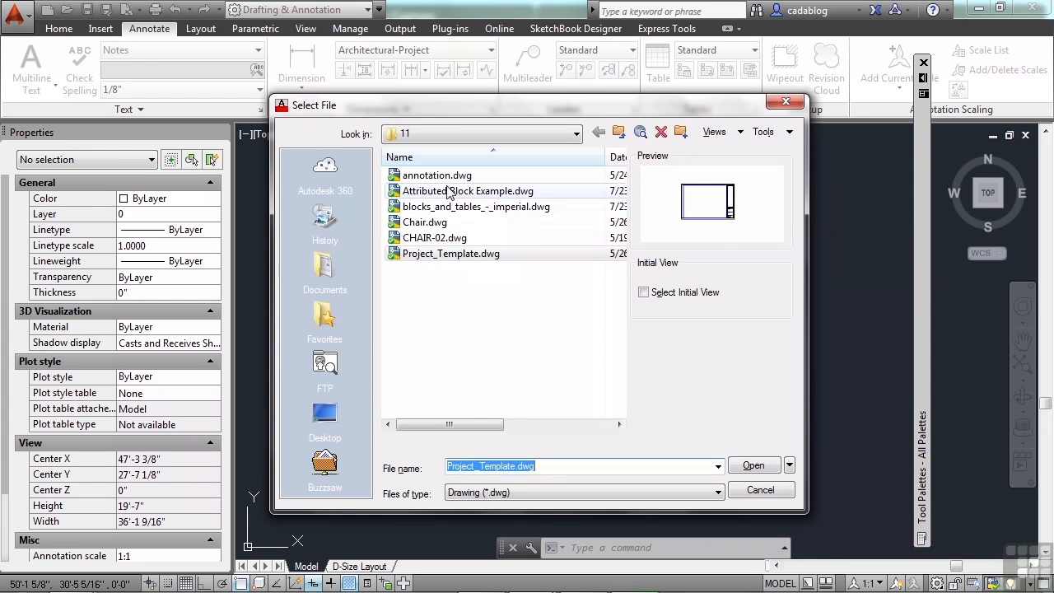
click(440, 176)
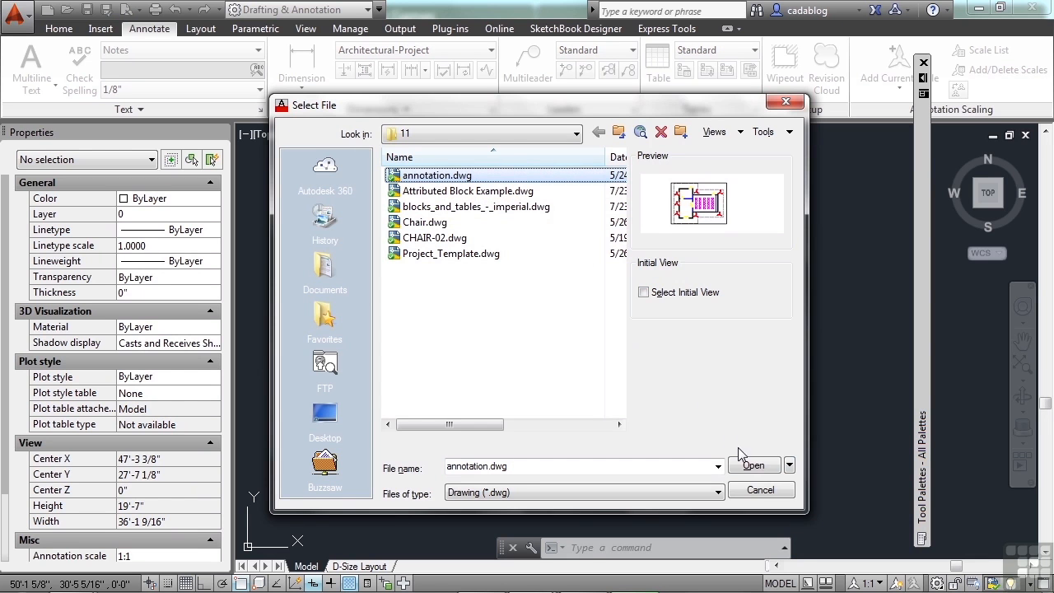
click(753, 465)
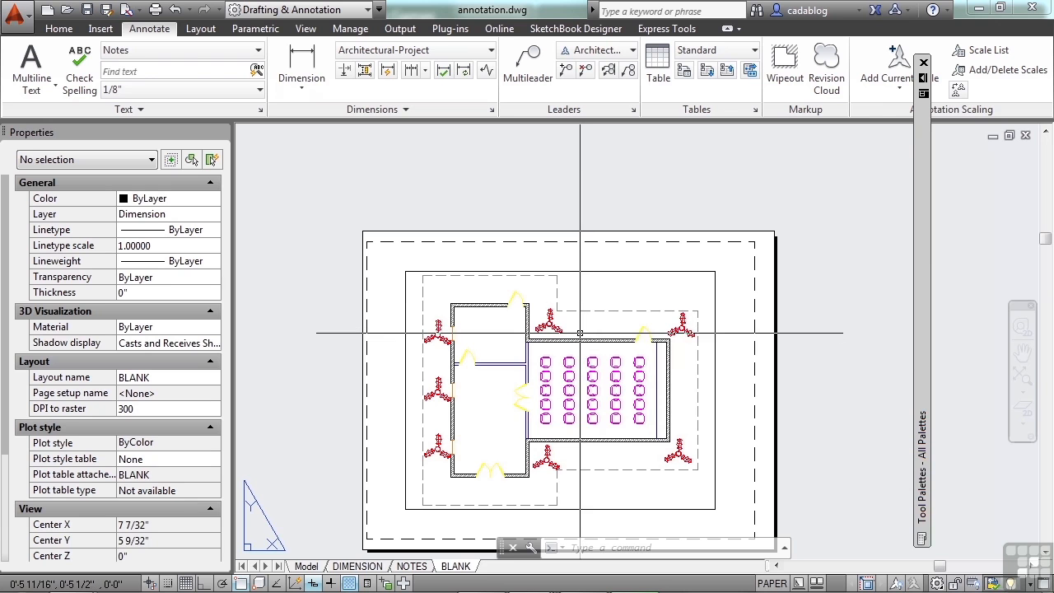
Start the Write Block command and choose the existing CHAIR block as the source.
scroll(569, 435, up, 5)
scroll(569, 434, up, 2)
text(wblock)
key(Return)
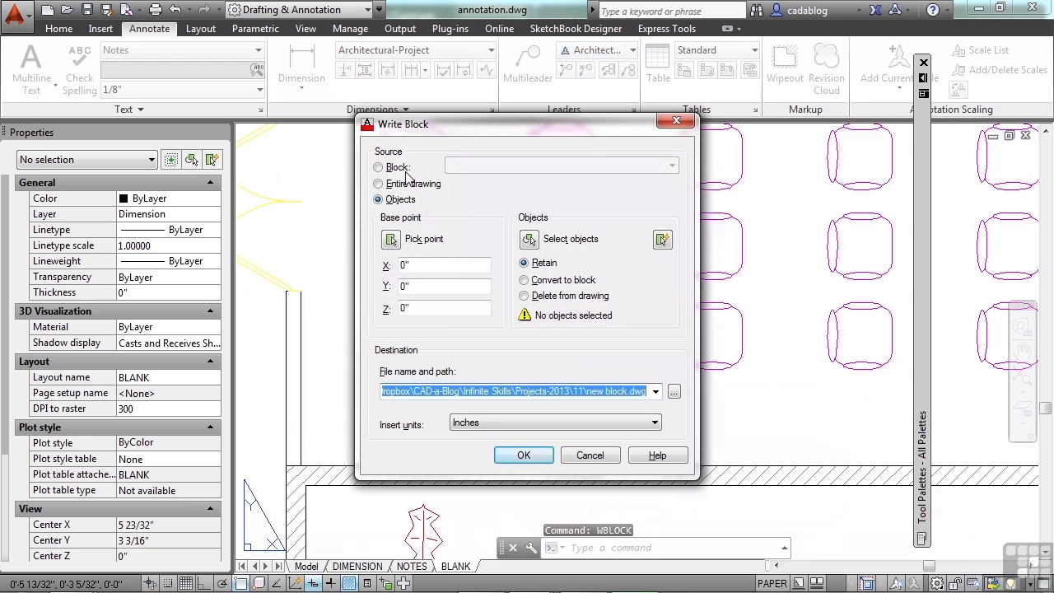
click(396, 167)
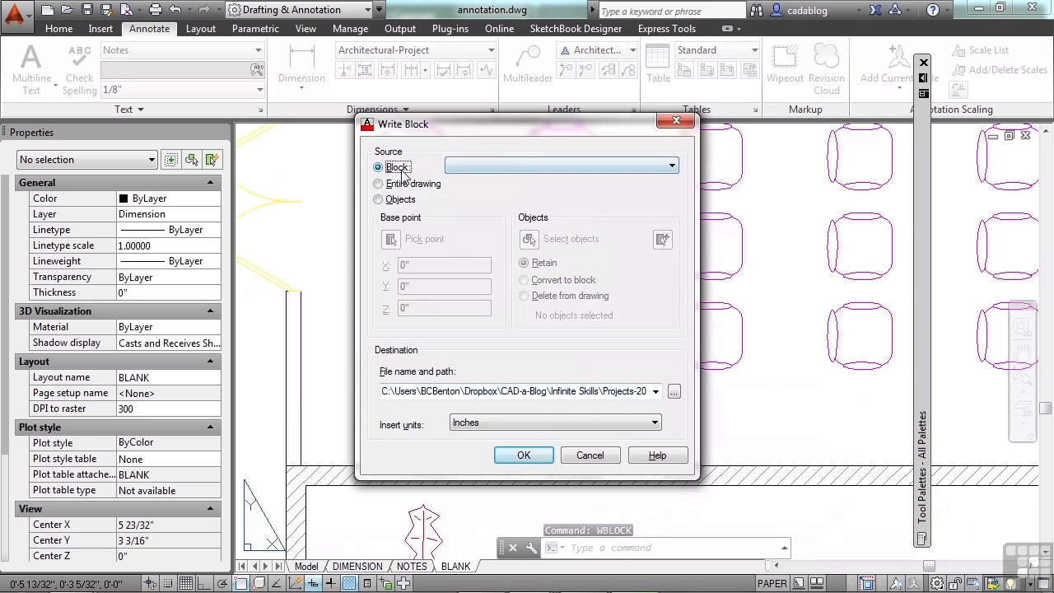
click(596, 166)
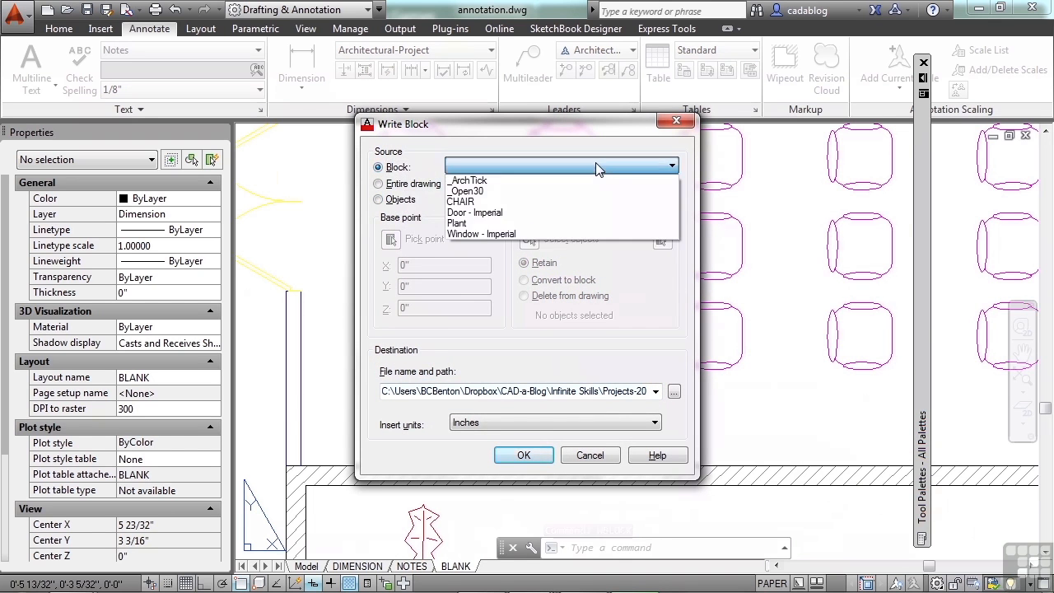
click(469, 203)
Set the destination to Chair-Project.dwg in folder 11 and write the block out to that file.
click(673, 393)
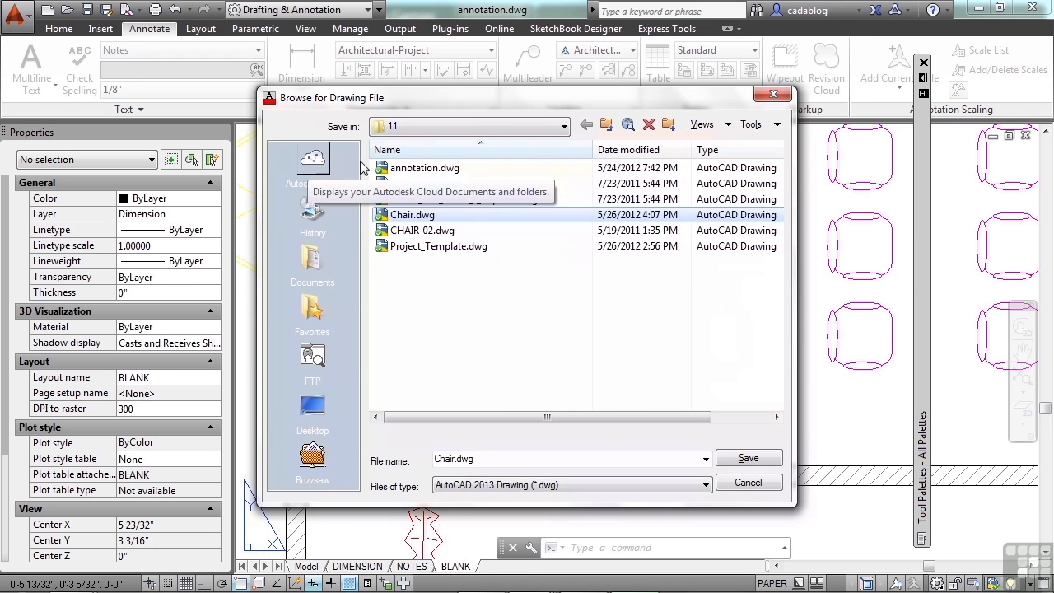
click(545, 128)
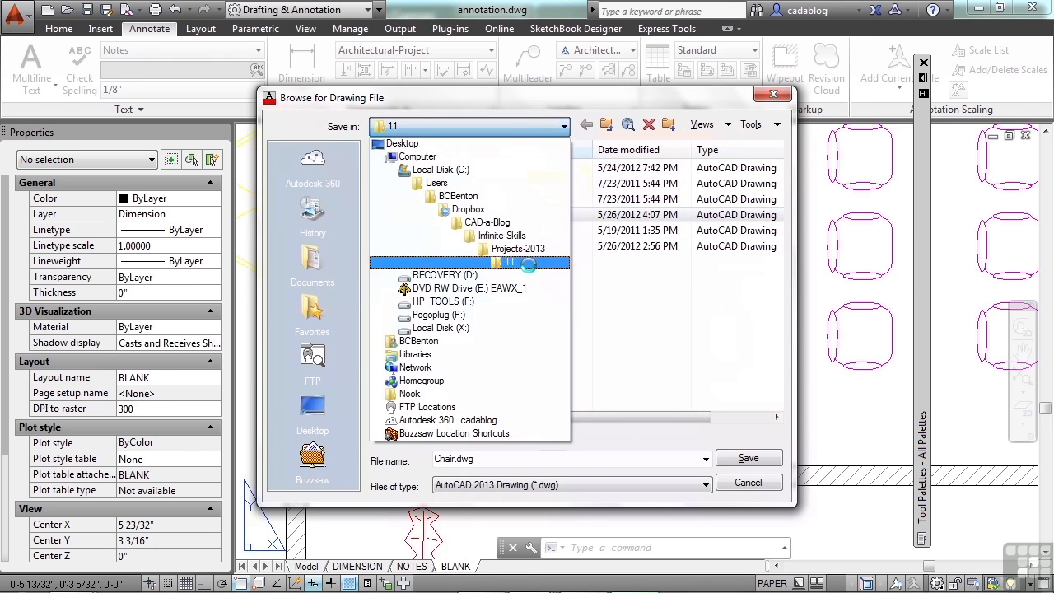
click(527, 262)
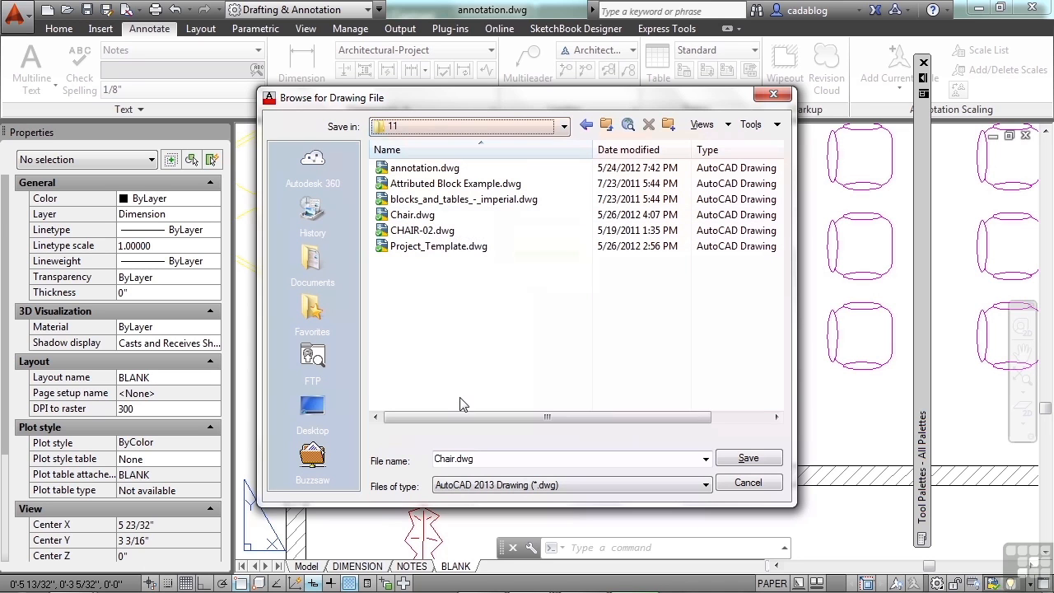
click(455, 459)
click(456, 459)
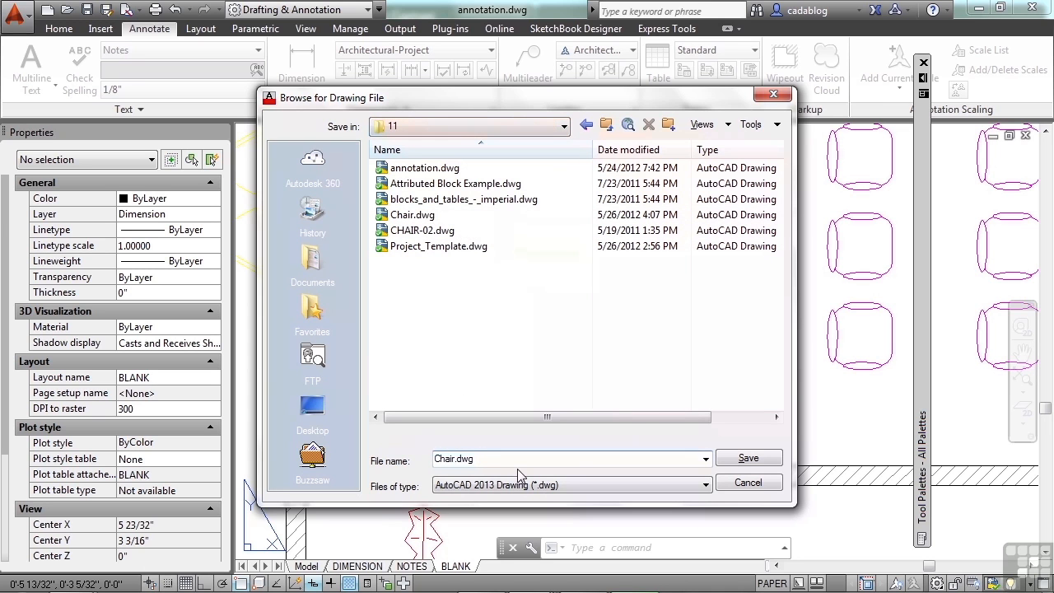
text(-Project)
click(745, 458)
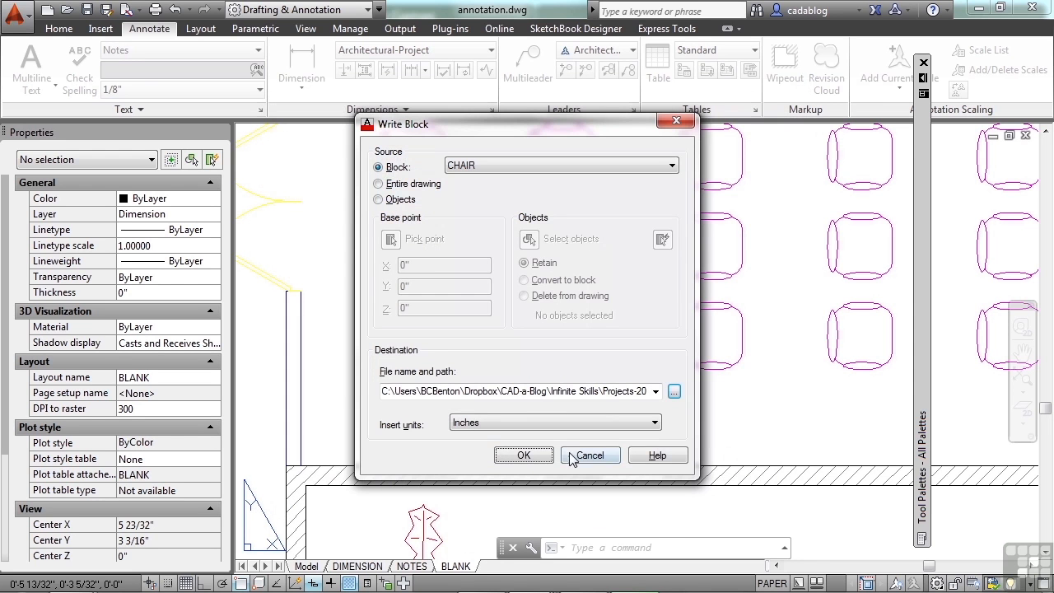
click(522, 457)
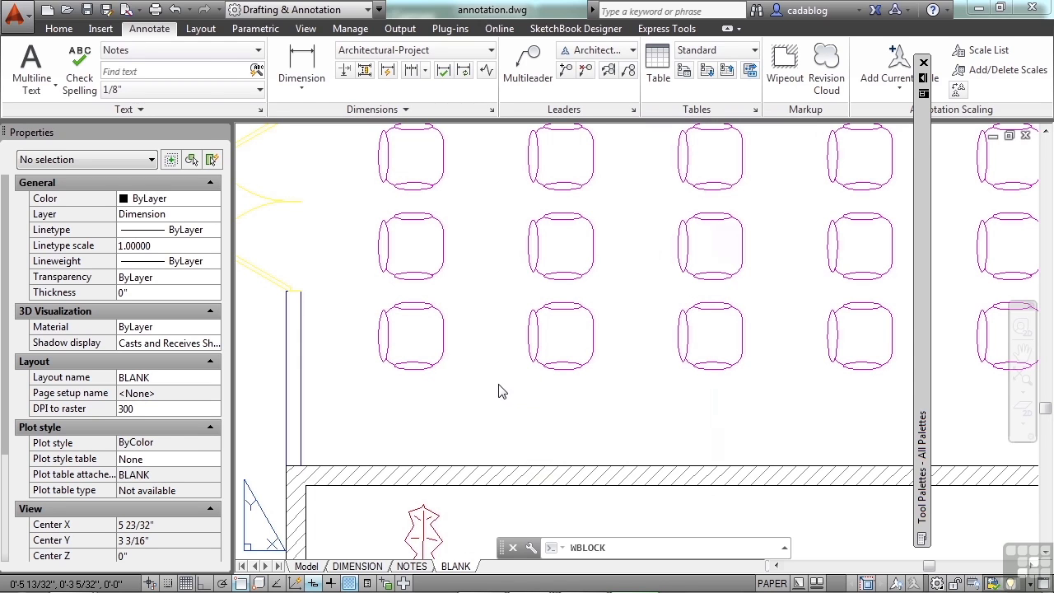
click(497, 384)
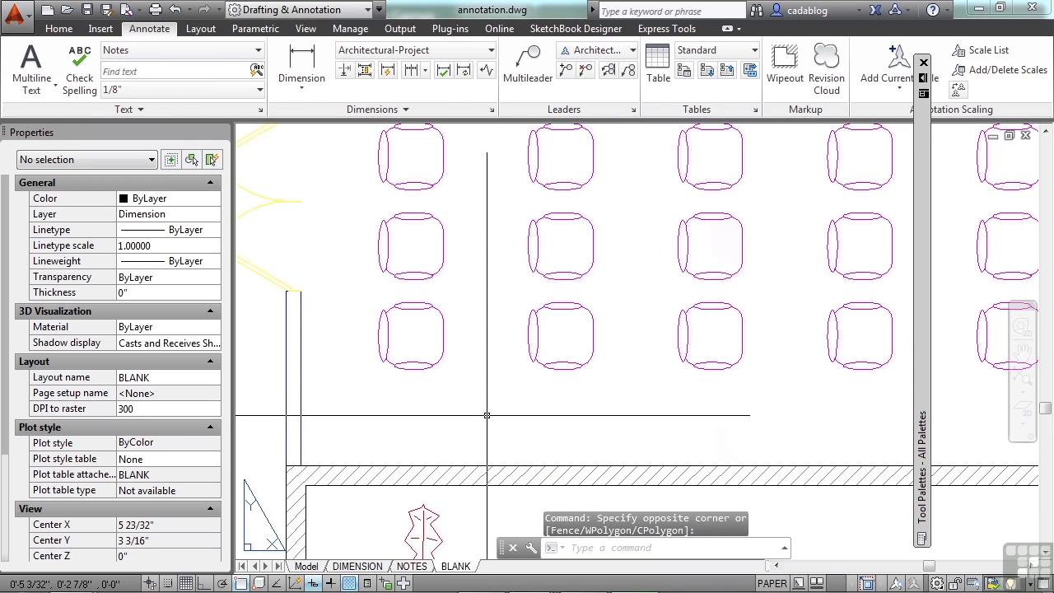
Switch to Project_Template.dwg and insert Chair-Project.dwg from folder 11 as a block at a point in model space.
key(ctrl+Tab)
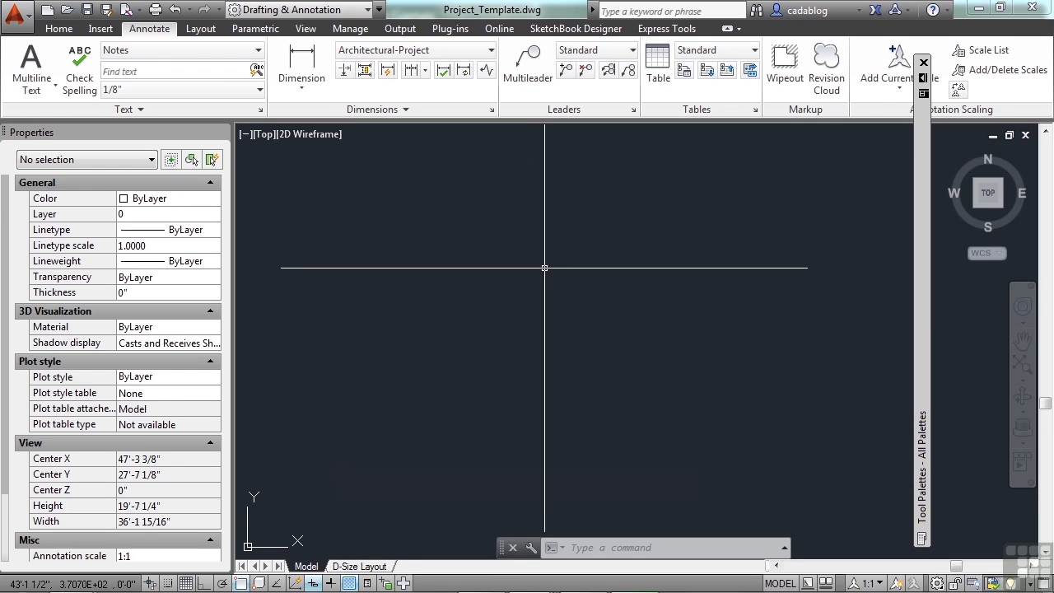
key(Return)
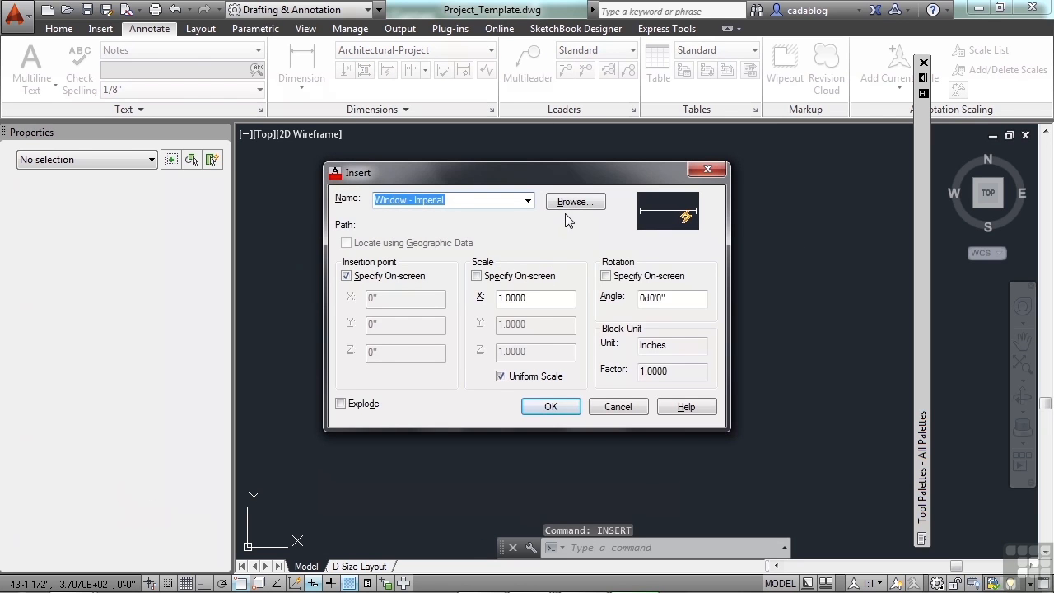
click(570, 202)
drag(345, 90, 502, 112)
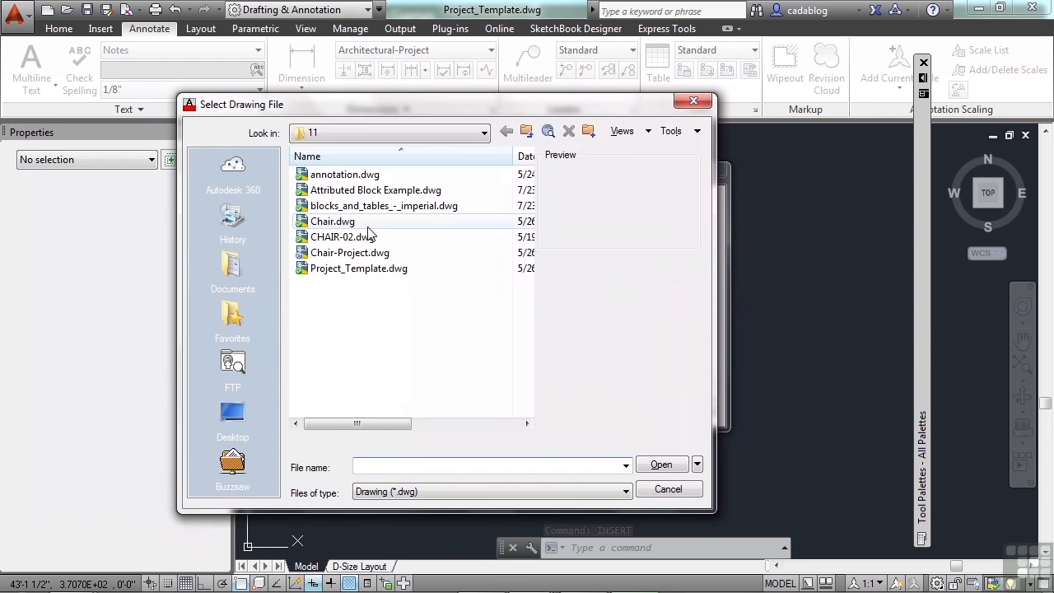
click(361, 254)
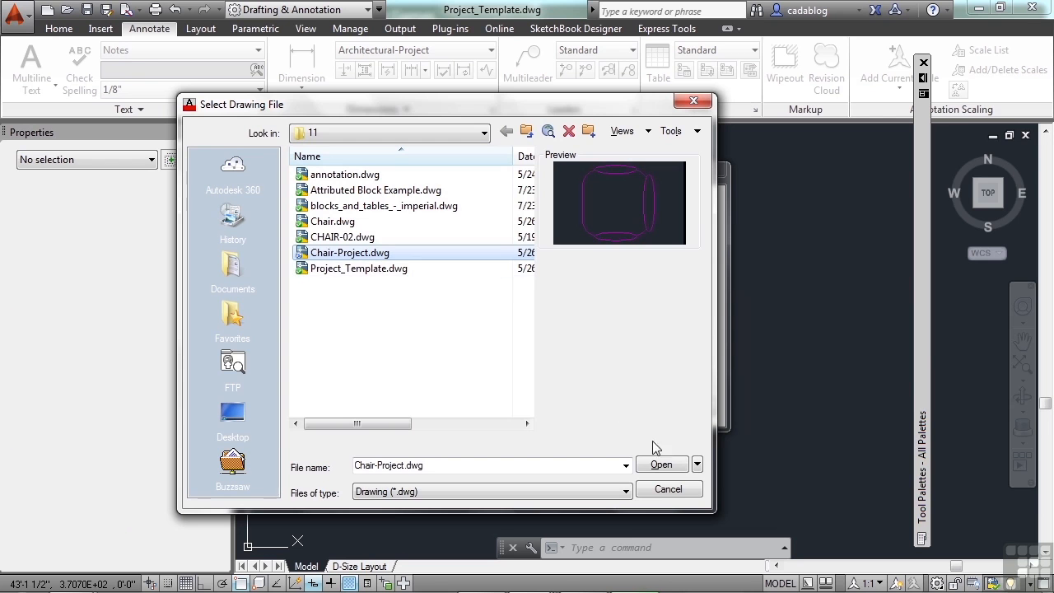
click(661, 465)
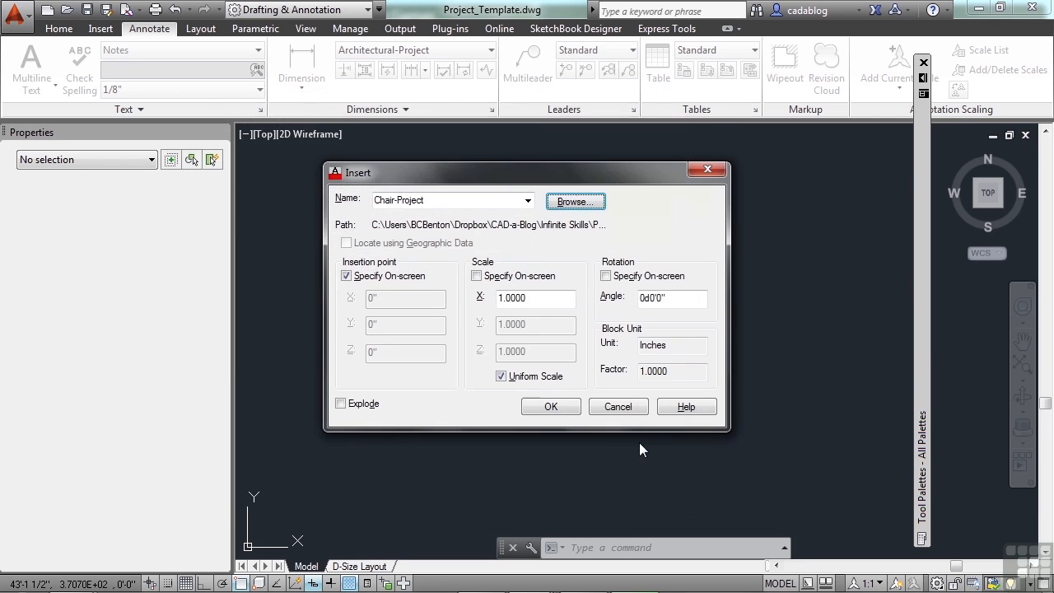
click(543, 407)
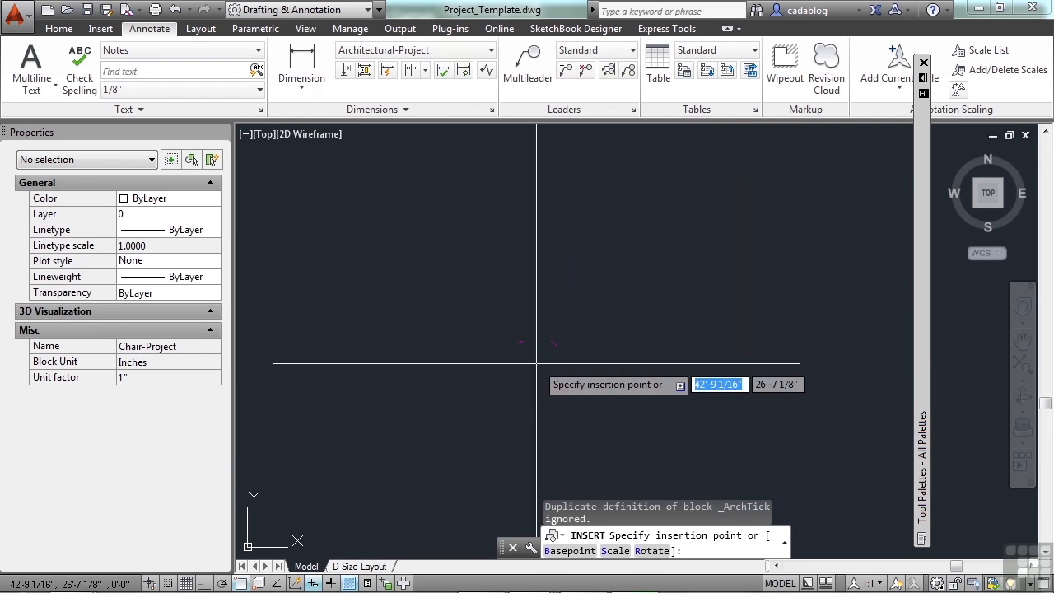
click(524, 309)
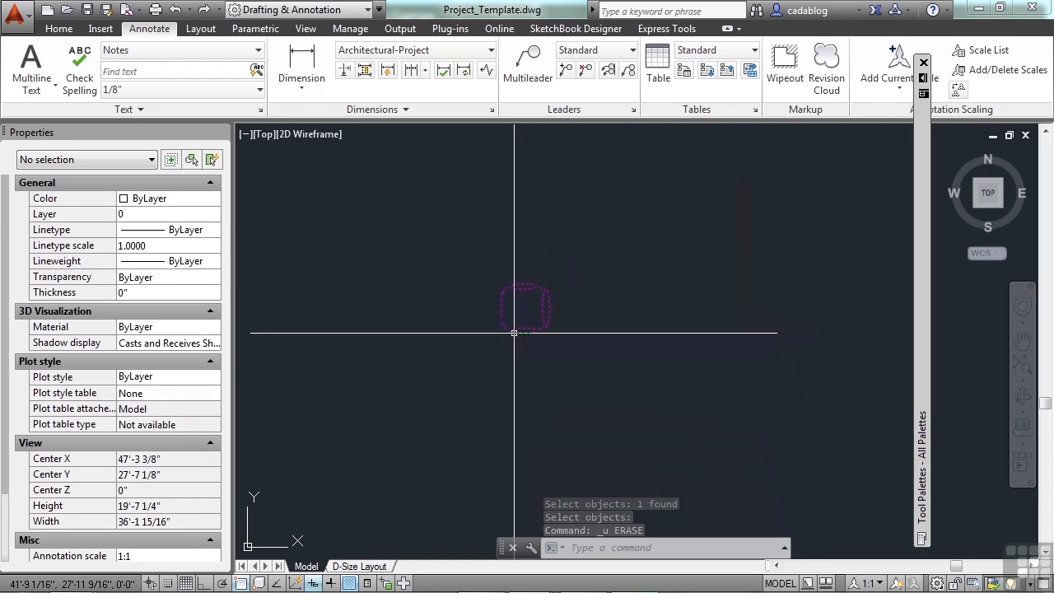
Open the inserted chair block in the Block Editor.
click(514, 332)
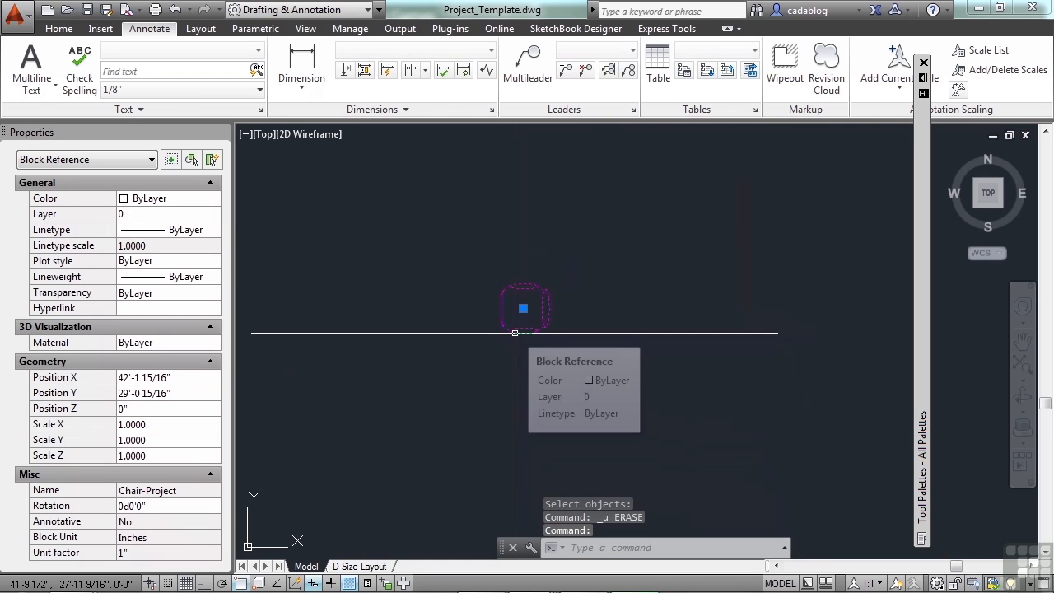
right_click(516, 335)
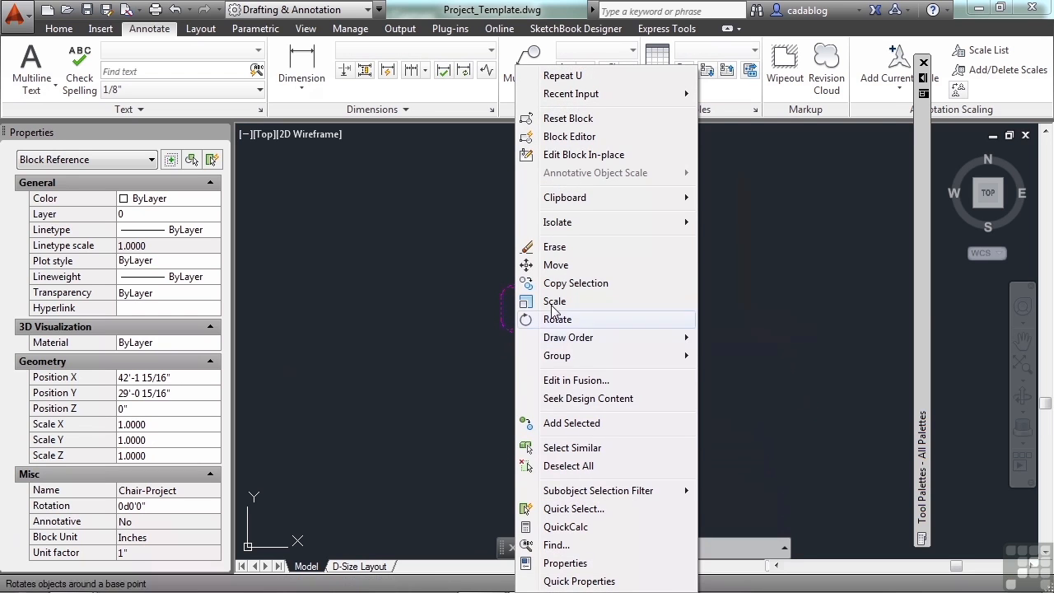
click(571, 137)
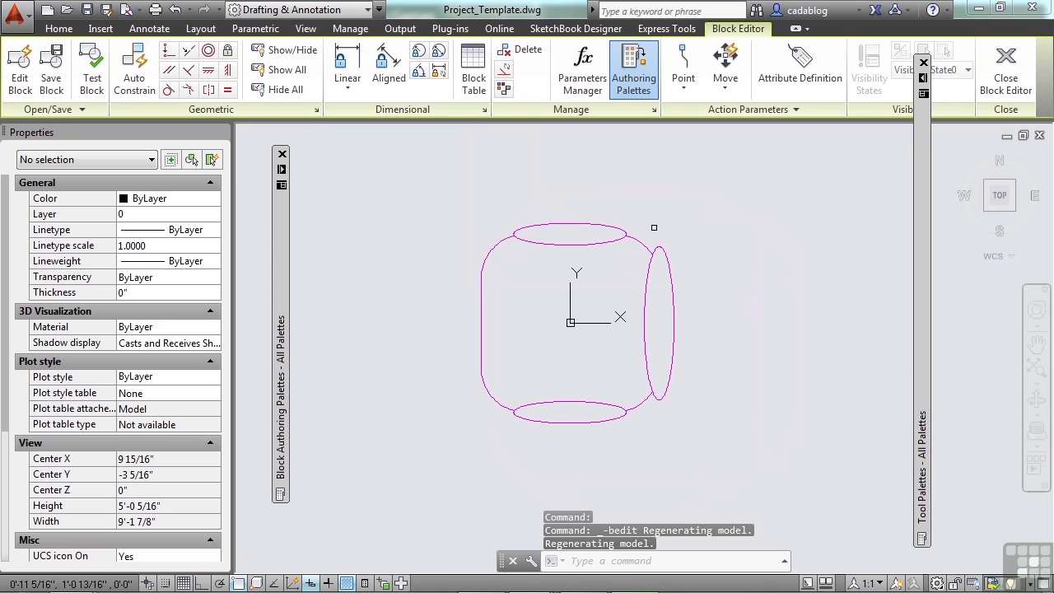
Move all of the chair's geometry to layer 0 and close the Block Editor, saving the changes to Chair-Project.
click(705, 183)
click(504, 423)
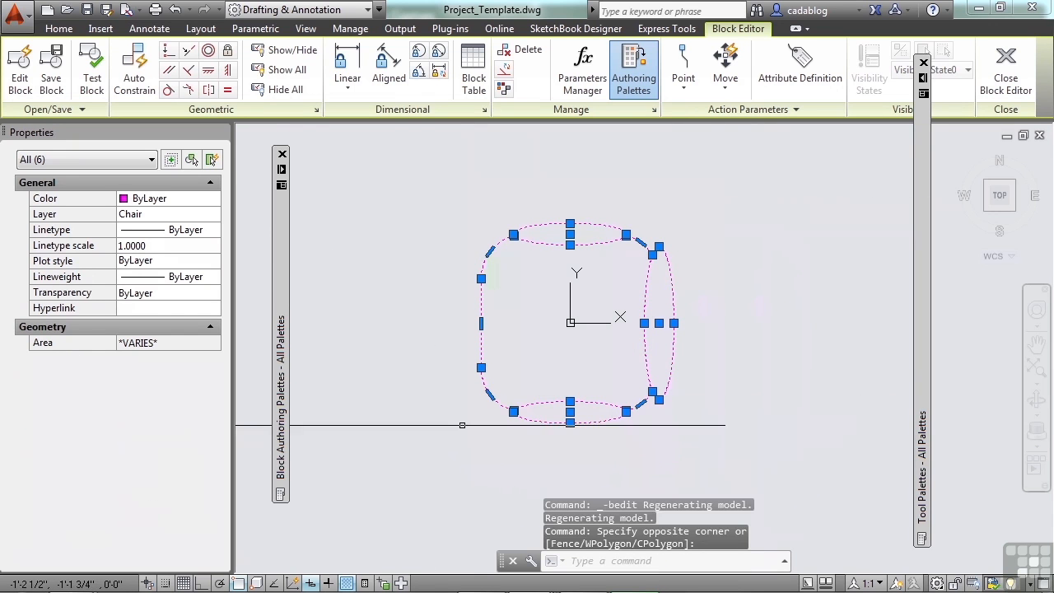
click(216, 216)
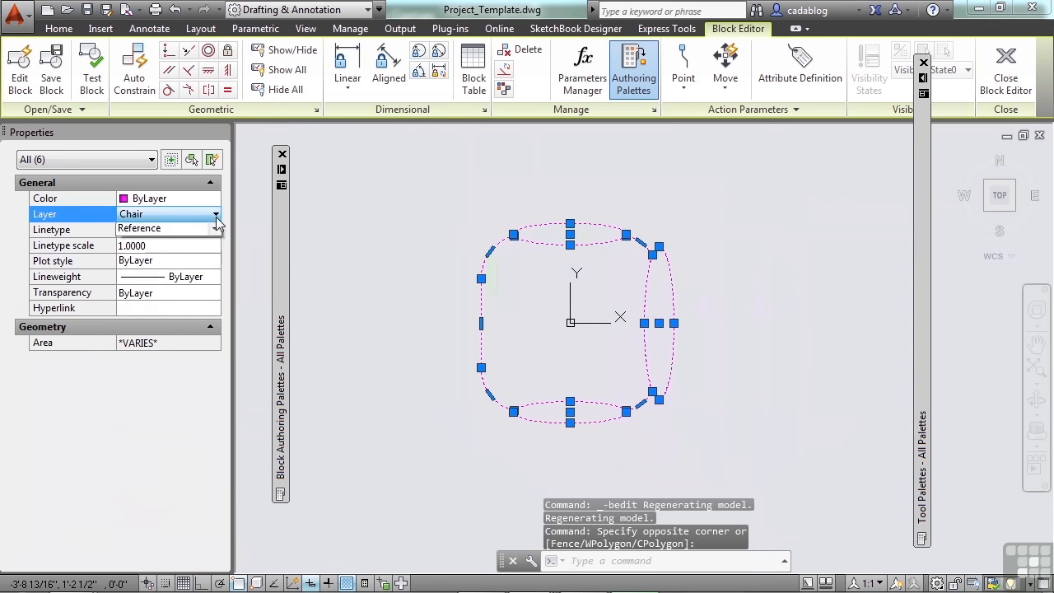
click(216, 216)
scroll(216, 255, up, 3)
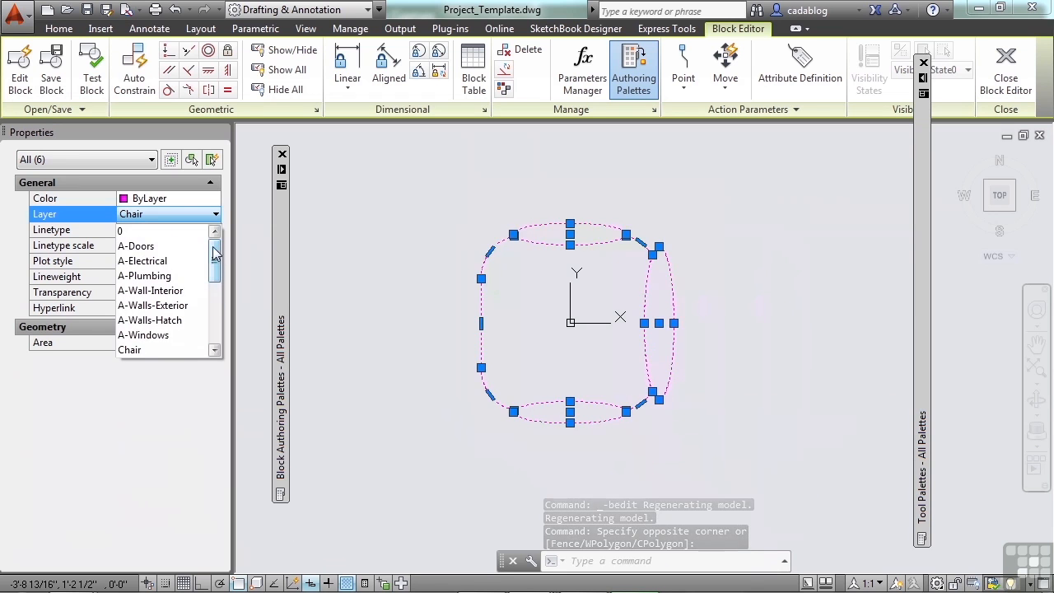
click(190, 231)
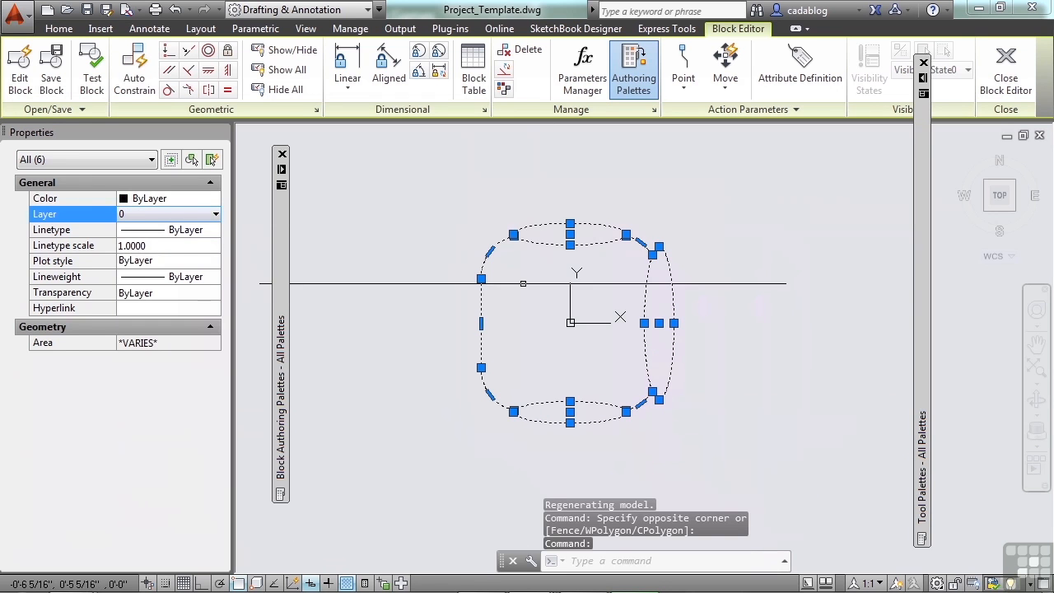
key(Escape)
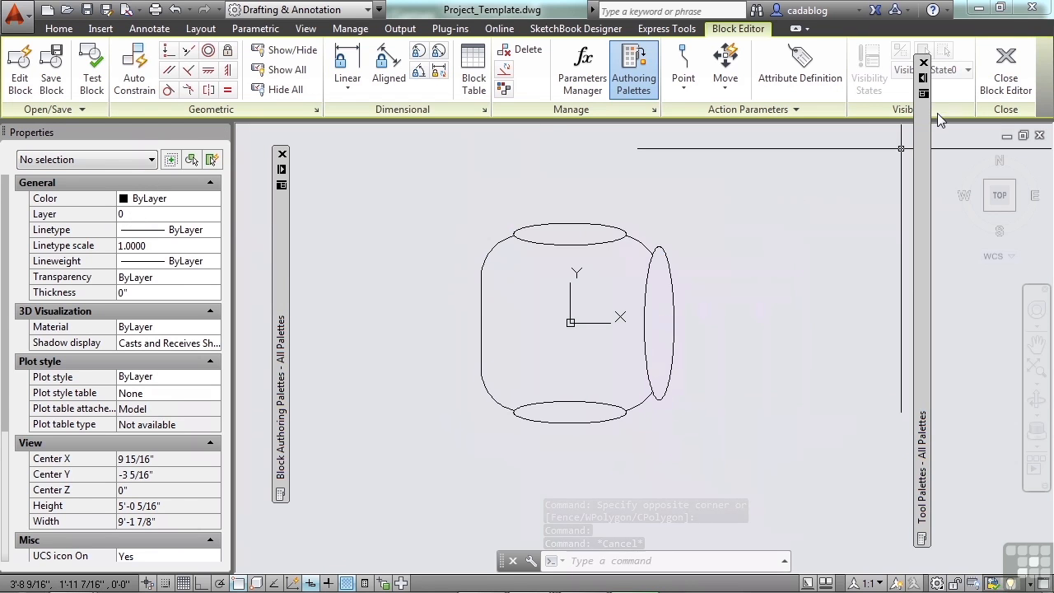
click(1007, 79)
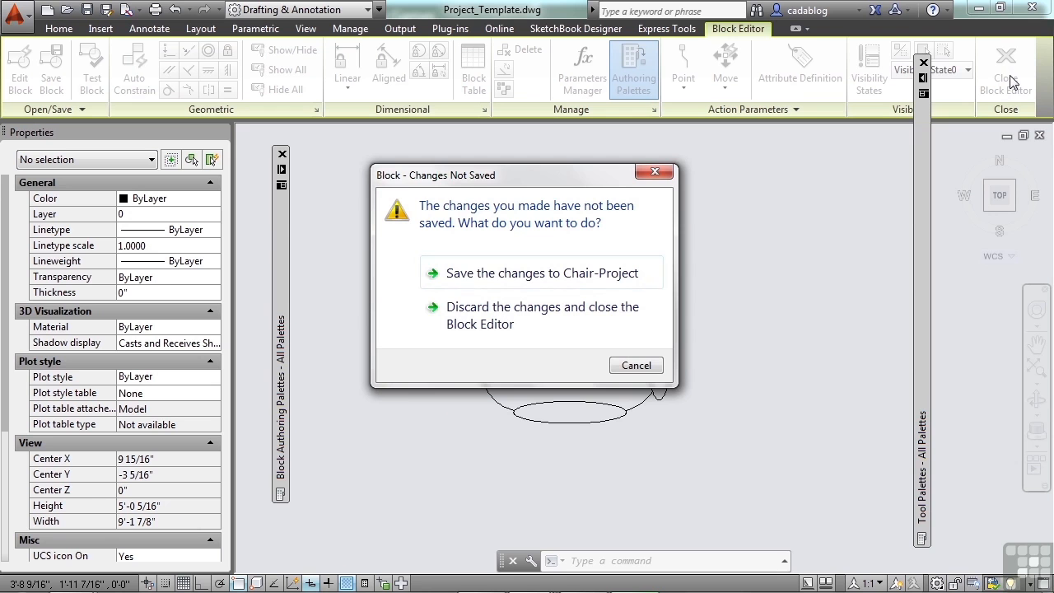
click(575, 277)
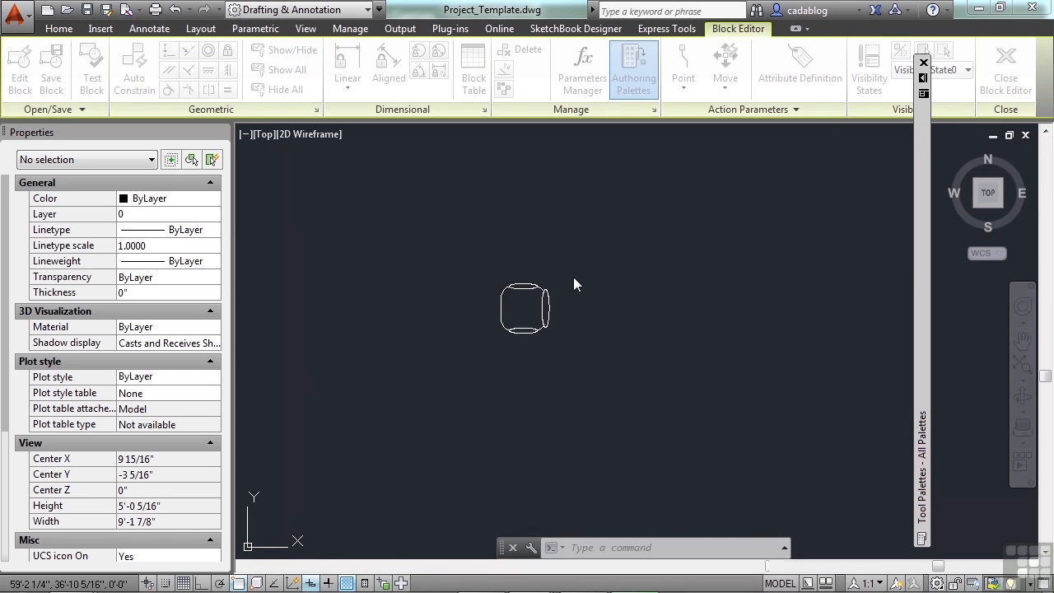
Delete the chair block from model space.
click(572, 273)
click(499, 328)
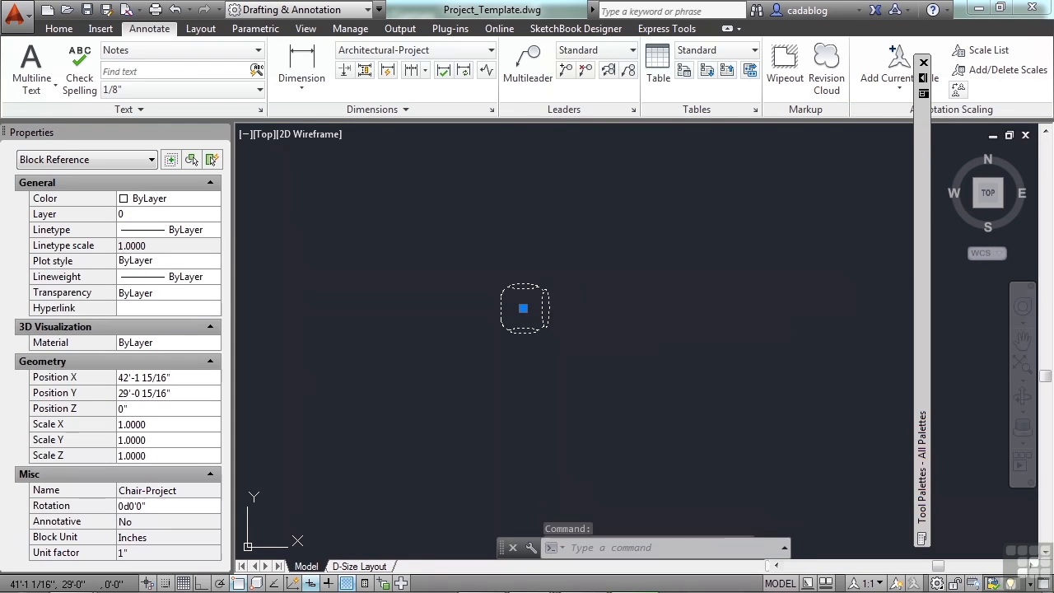
key(Delete)
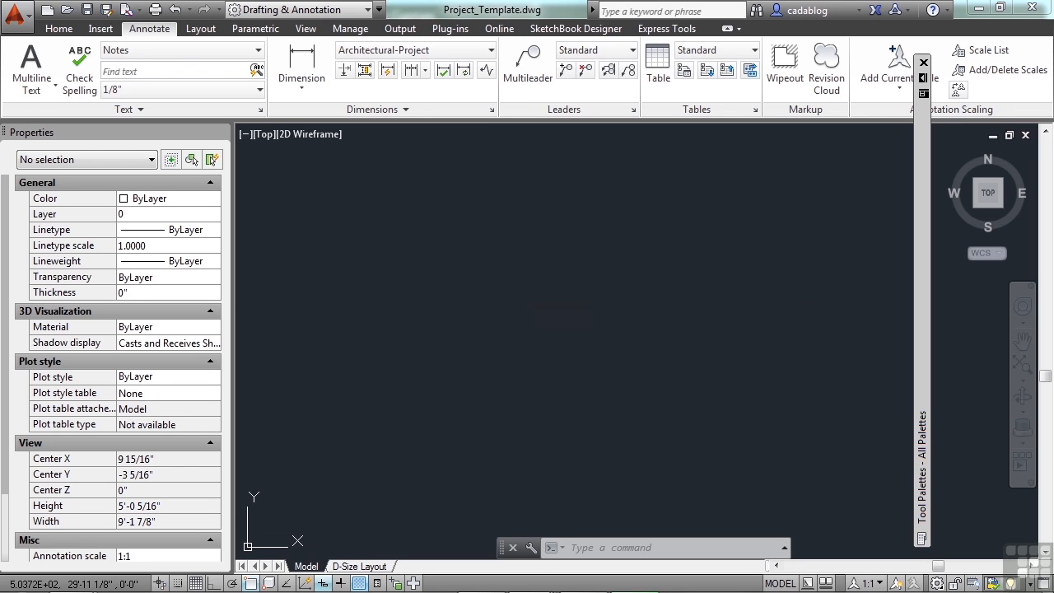
Draw a circle with a radius of 6 inches in the empty model space.
key(Return)
click(515, 306)
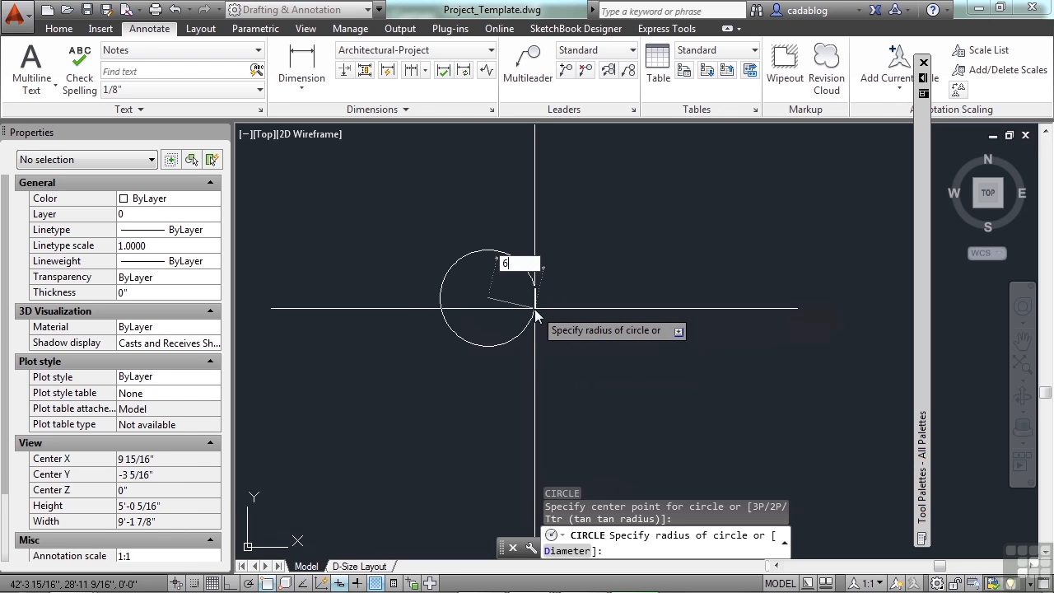
text(6)
key(Return)
Offset the circle outward to create a second, concentric circle around it.
middle_drag(536, 301, 569, 304)
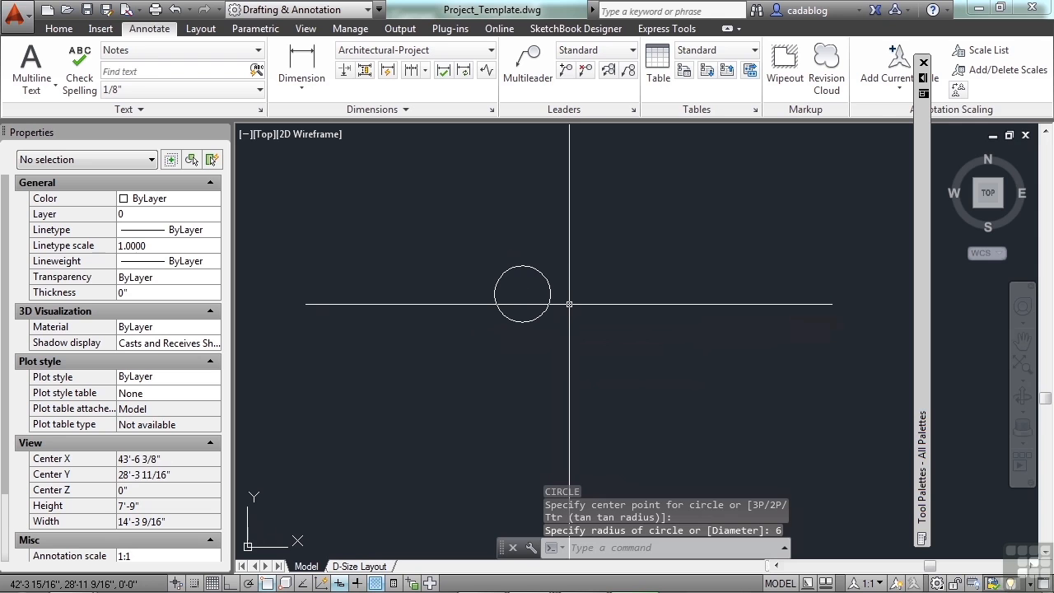
text(o)
key(Return)
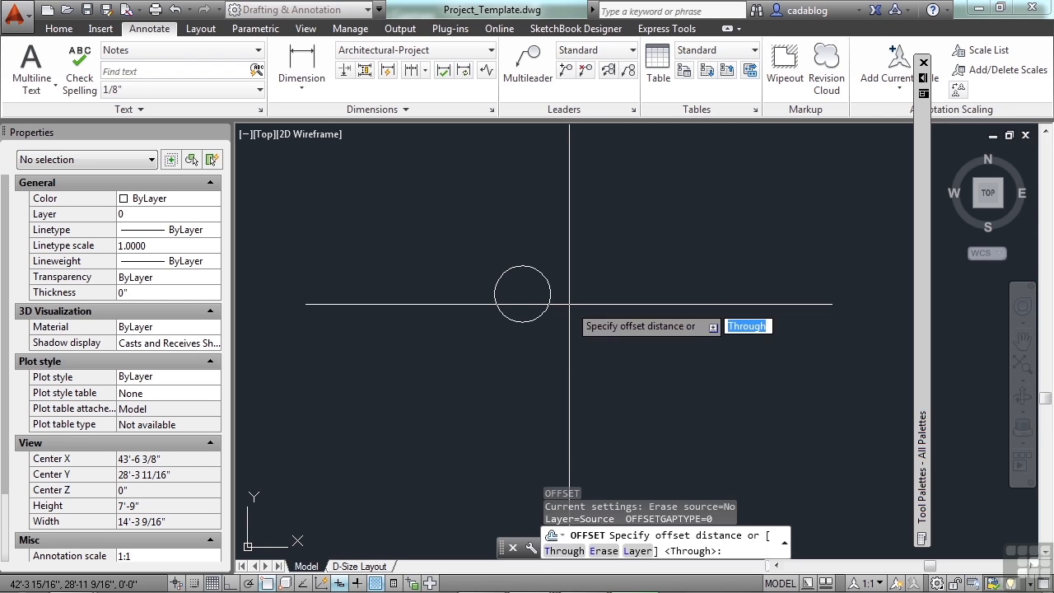
key(Return)
scroll(557, 302, up, 2)
click(545, 292)
click(577, 317)
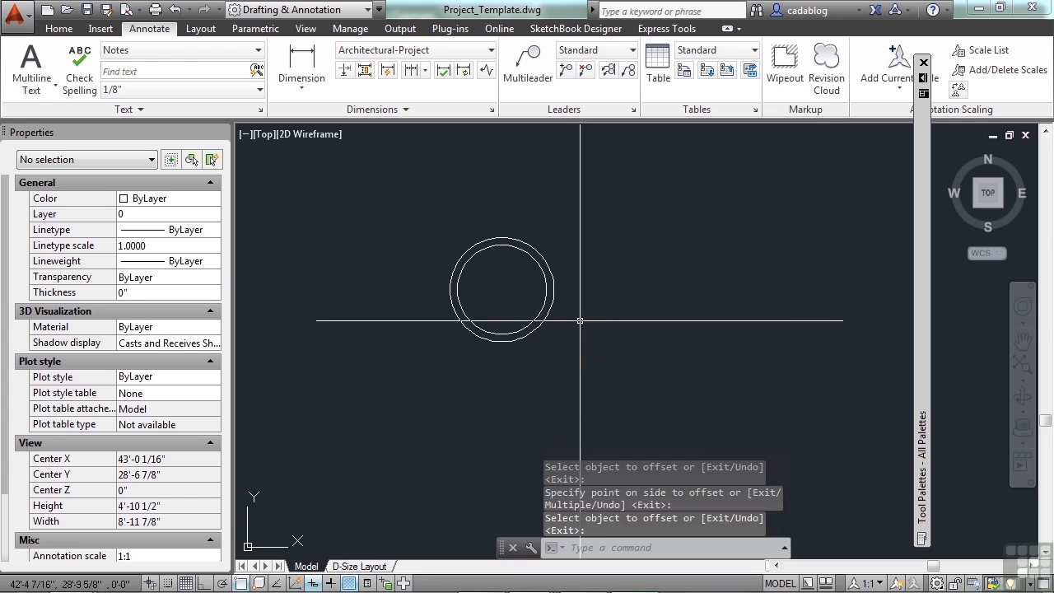
middle_drag(597, 280, 656, 268)
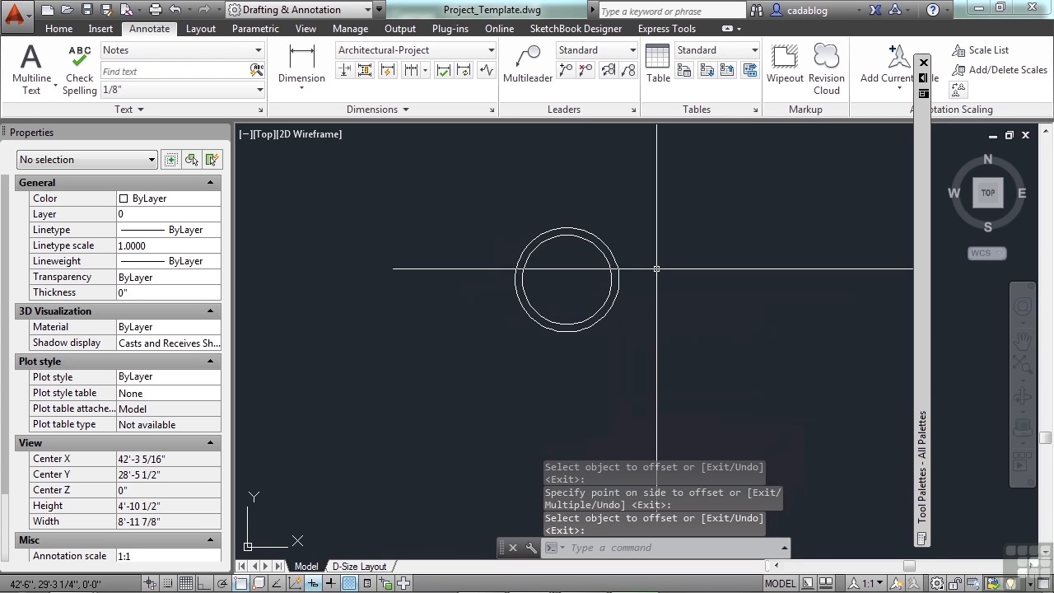
key(Escape)
Start a polyline at the centre of the concentric circles and draw a 3-foot horizontal segment to the right.
text(pl)
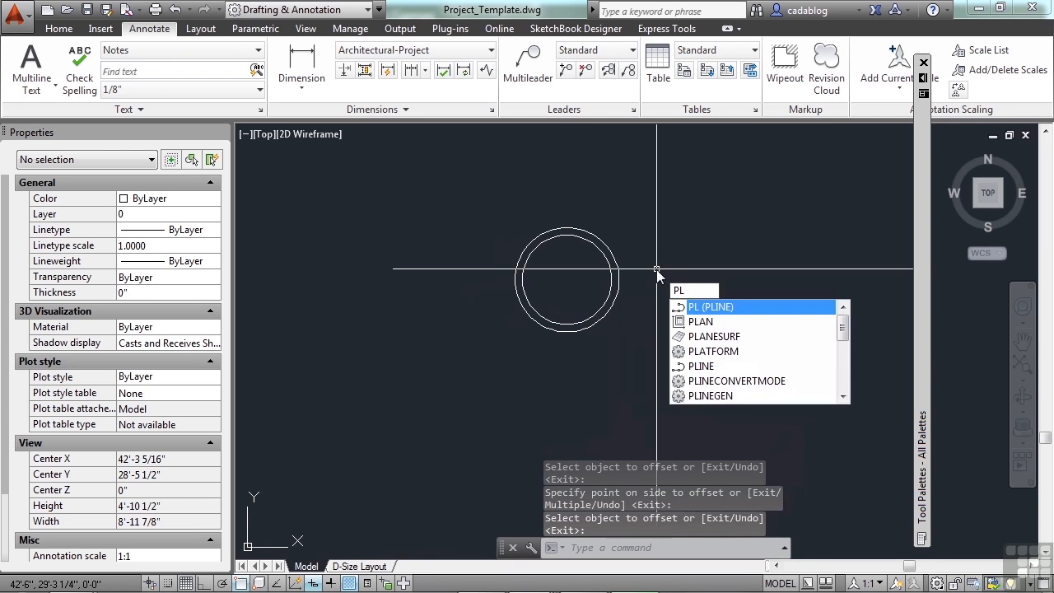
key(Return)
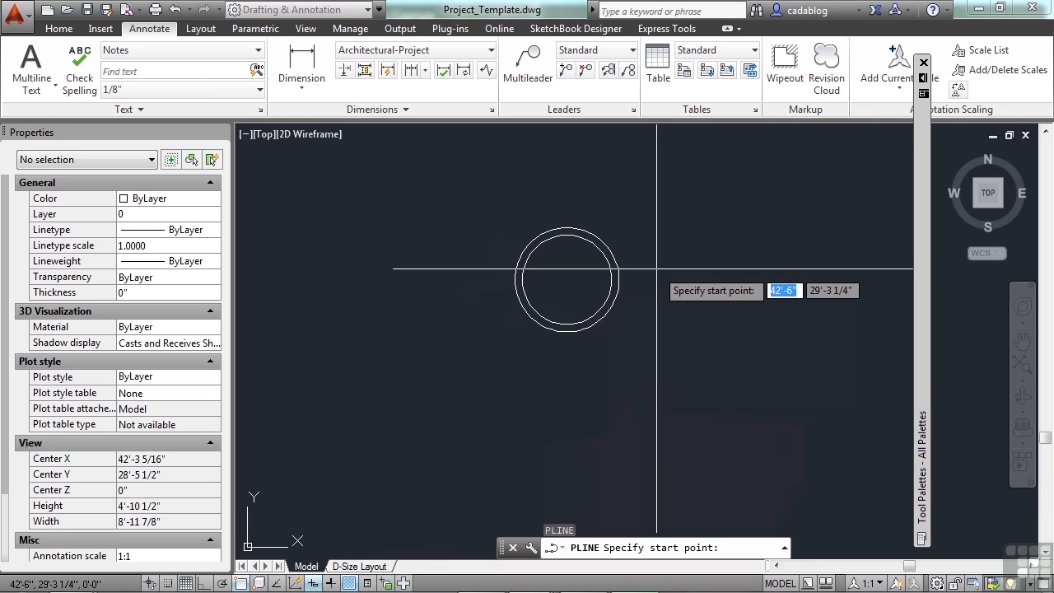
click(65, 30)
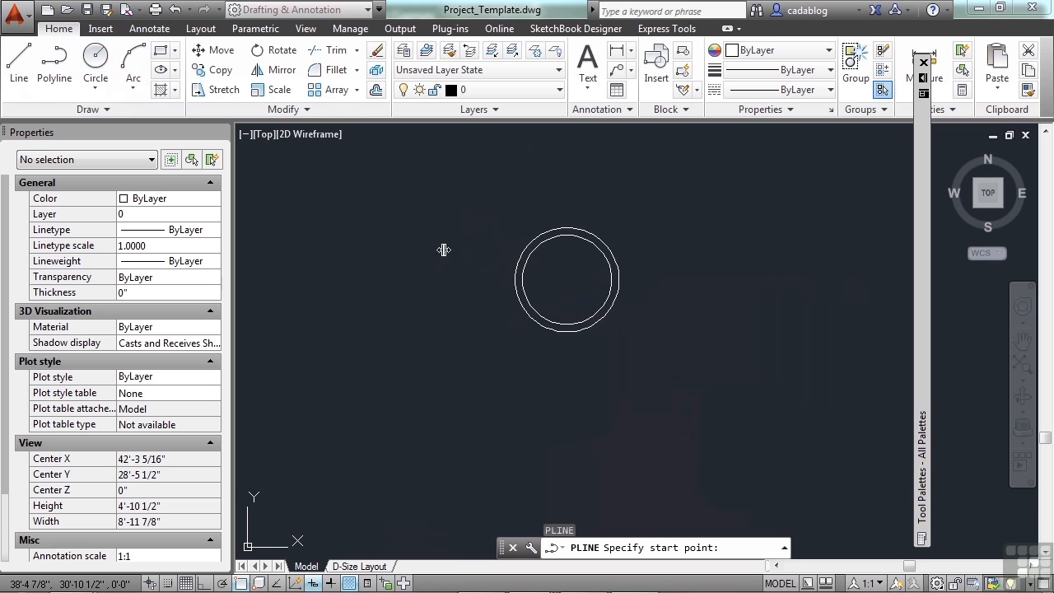
key(Return)
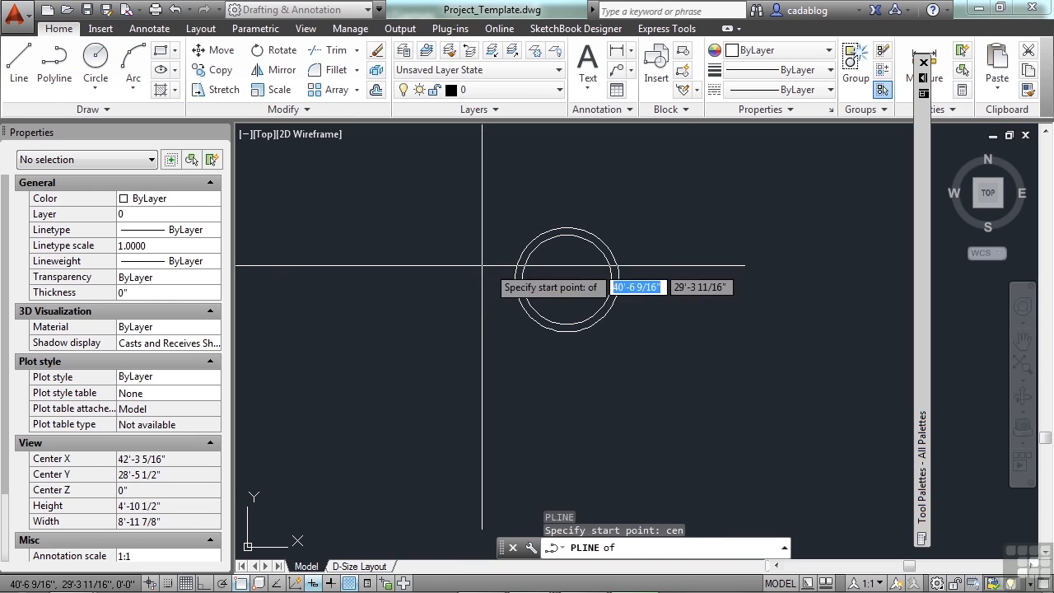
click(603, 278)
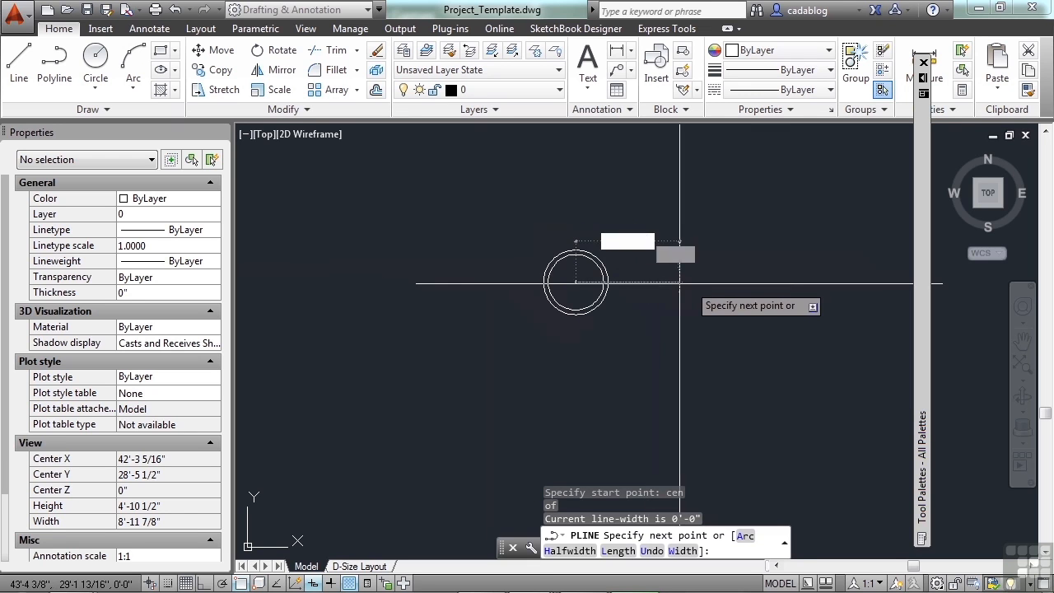
key(F8)
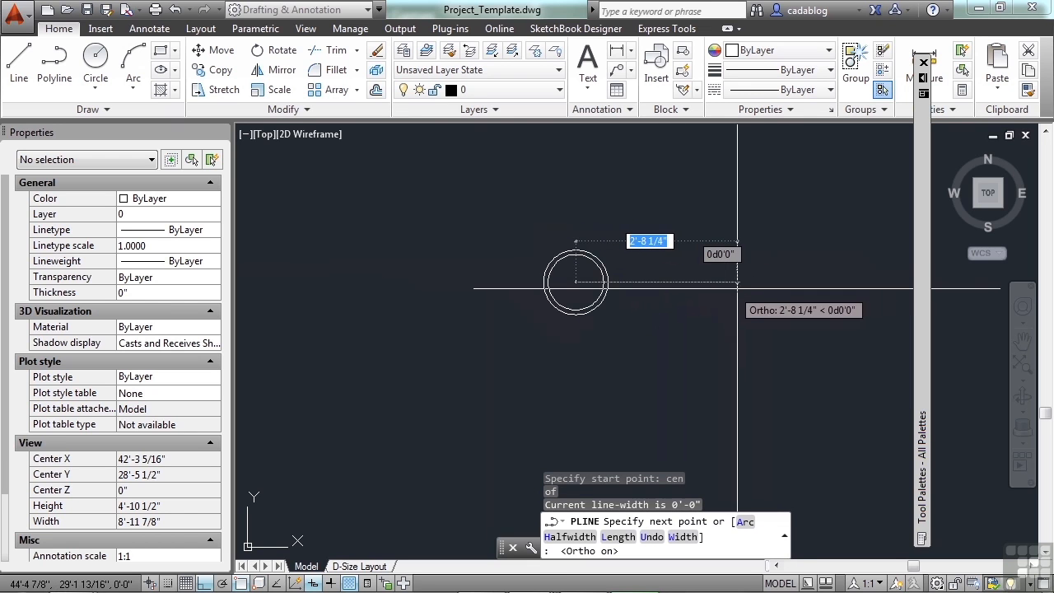
text(3')
key(Return)
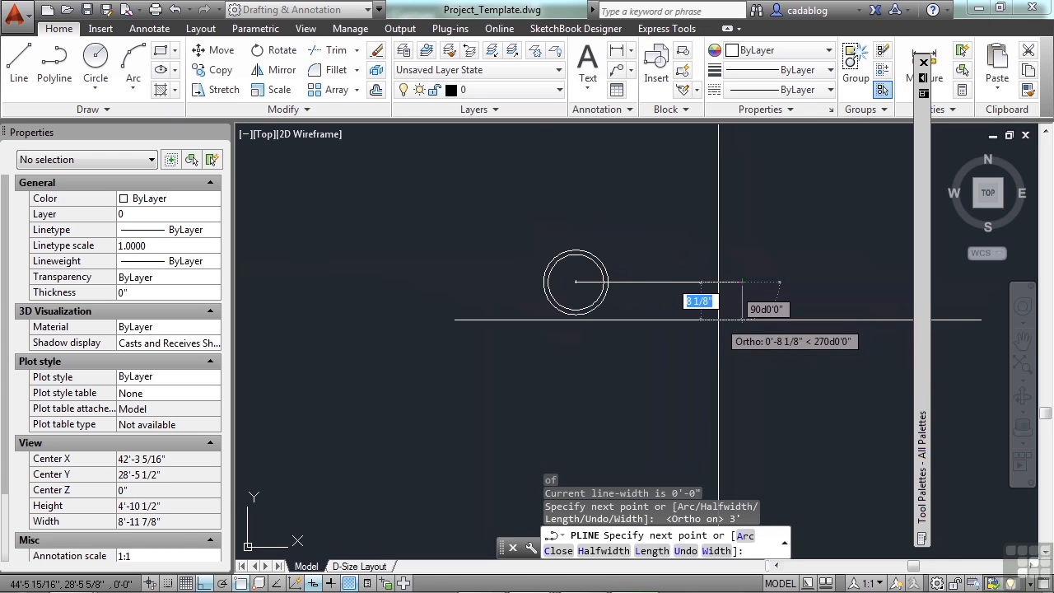
Add a 6-inch polyline segment from the line's end, angled freely down and back toward the circles.
key(F8)
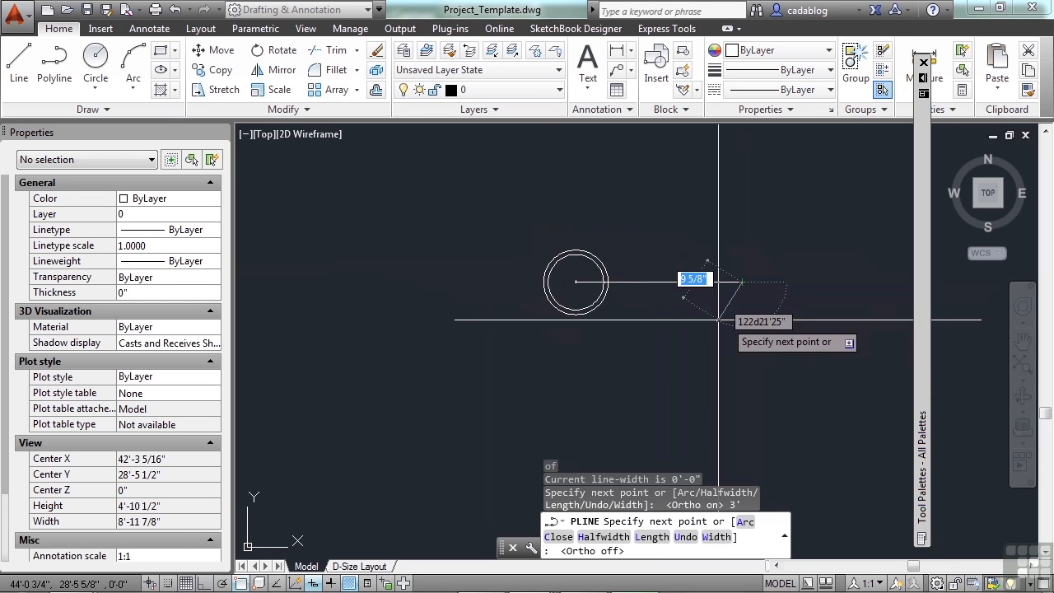
scroll(719, 317, up, 2)
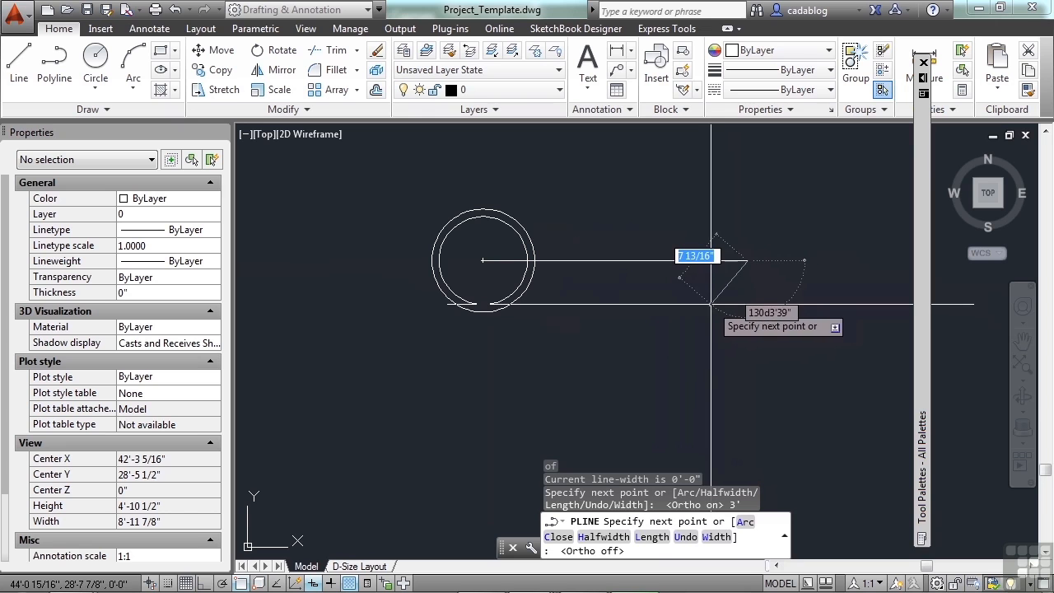
text(6)
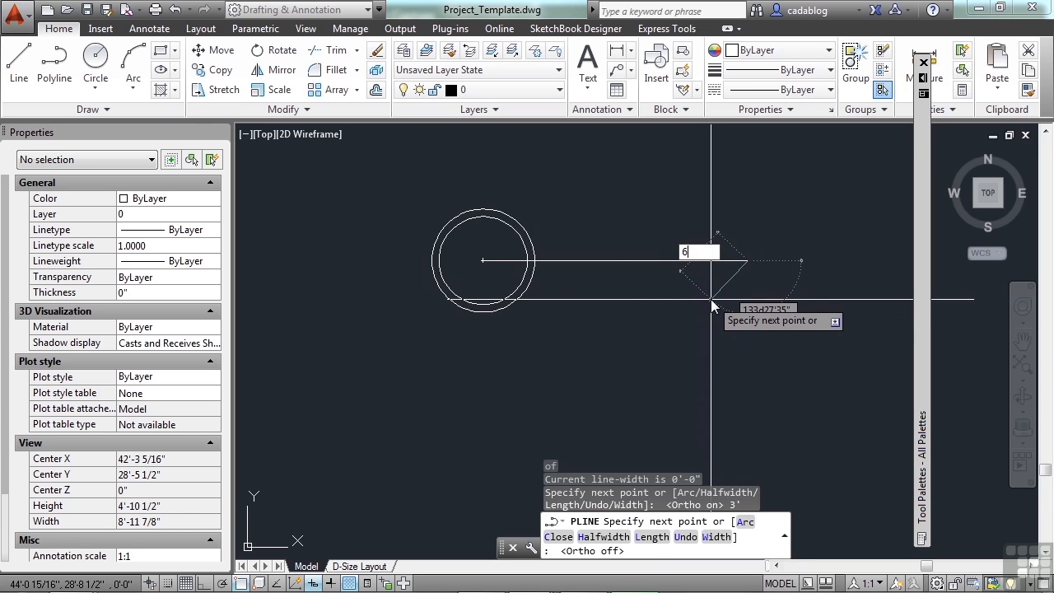
key(Tab)
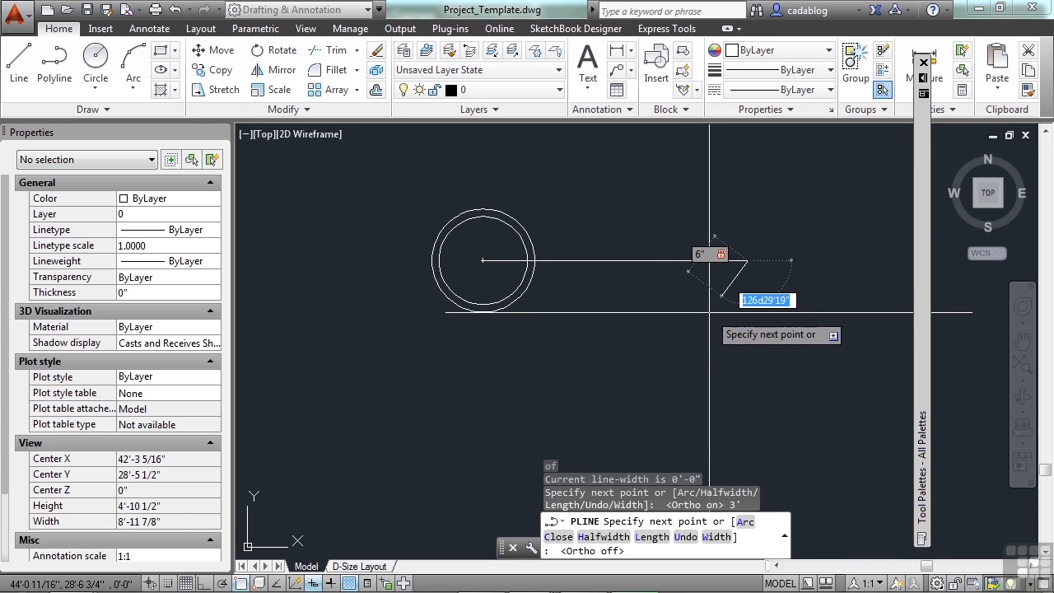
key(Return)
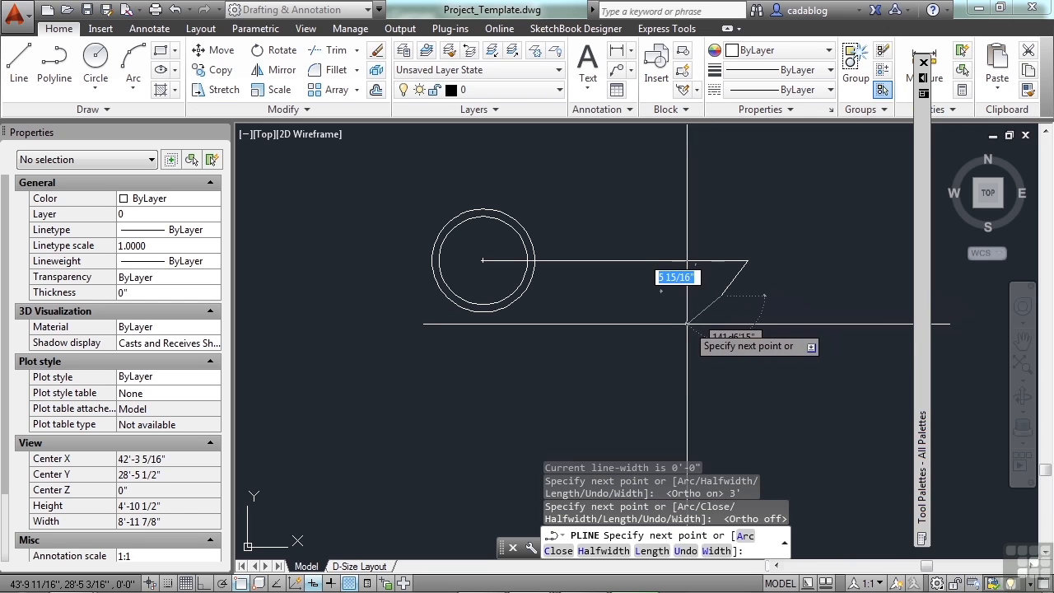
Continue the polyline with an arc ending at a nearest point on the circles' edge, and finish the half-leaf outline.
text(a)
key(Return)
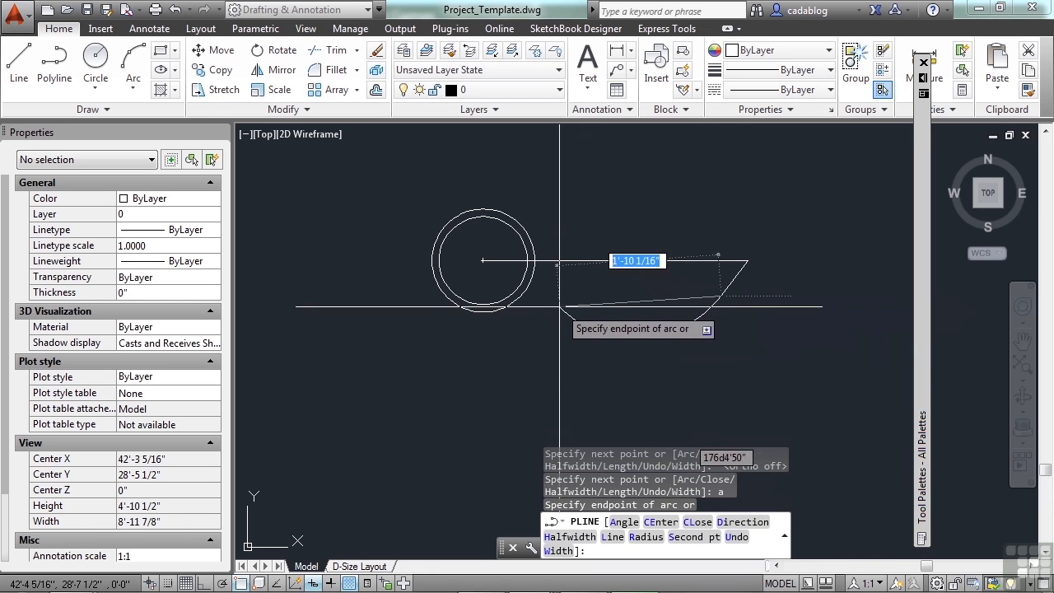
text(nea)
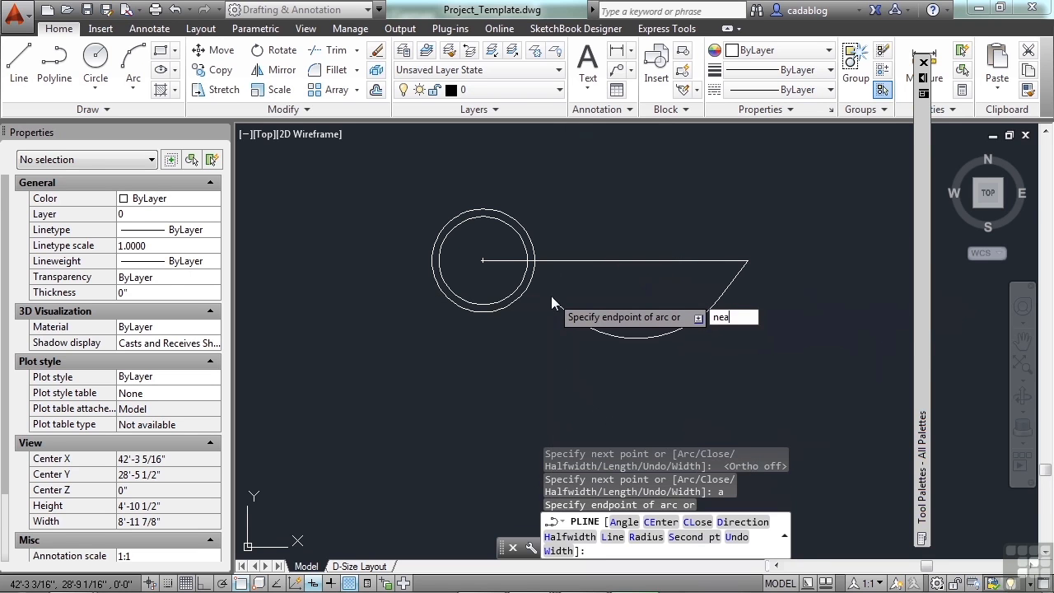
key(Return)
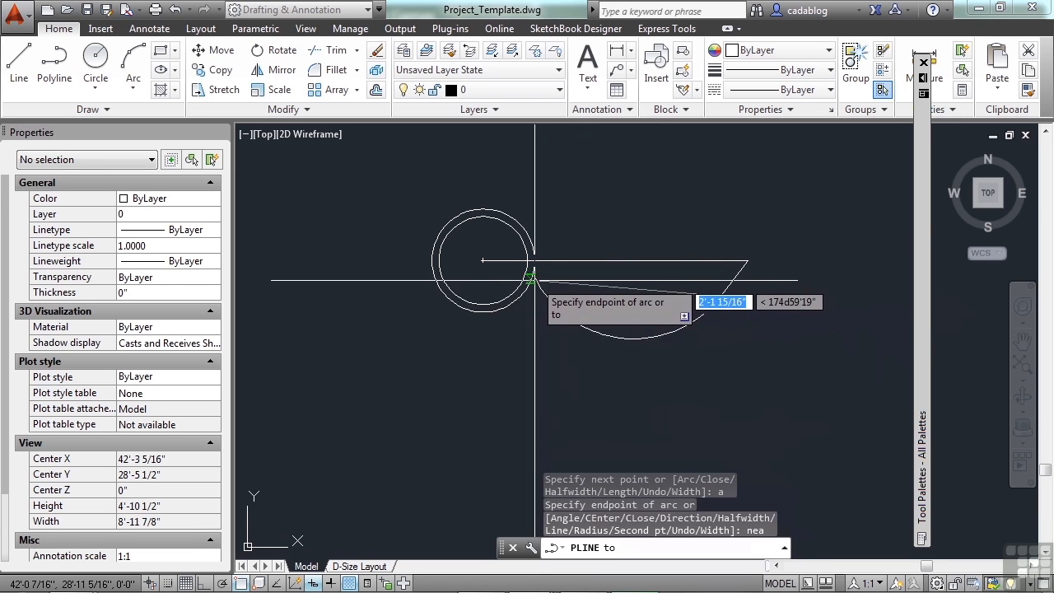
click(560, 317)
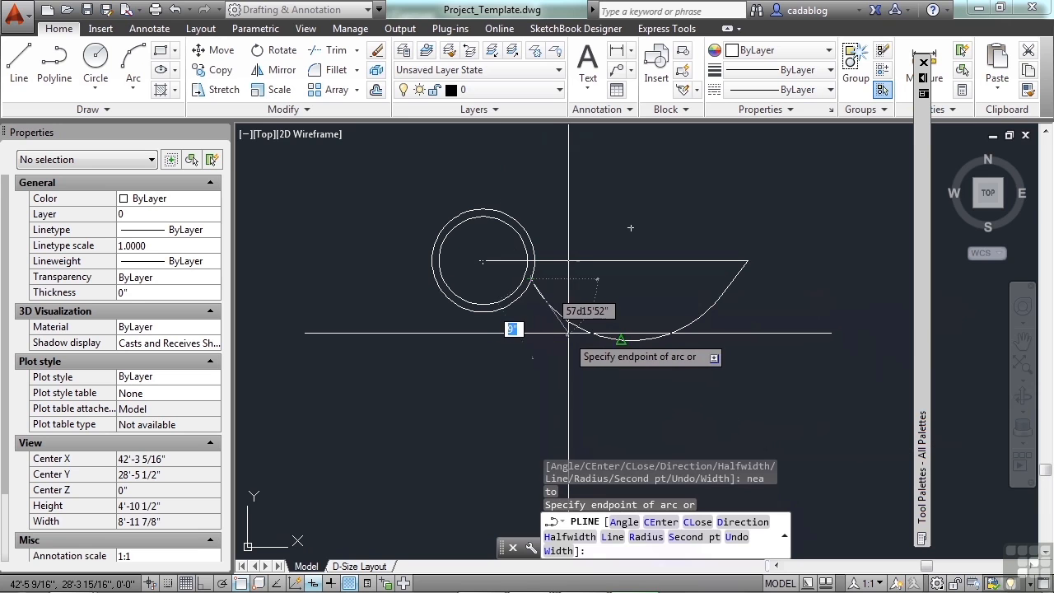
key(Return)
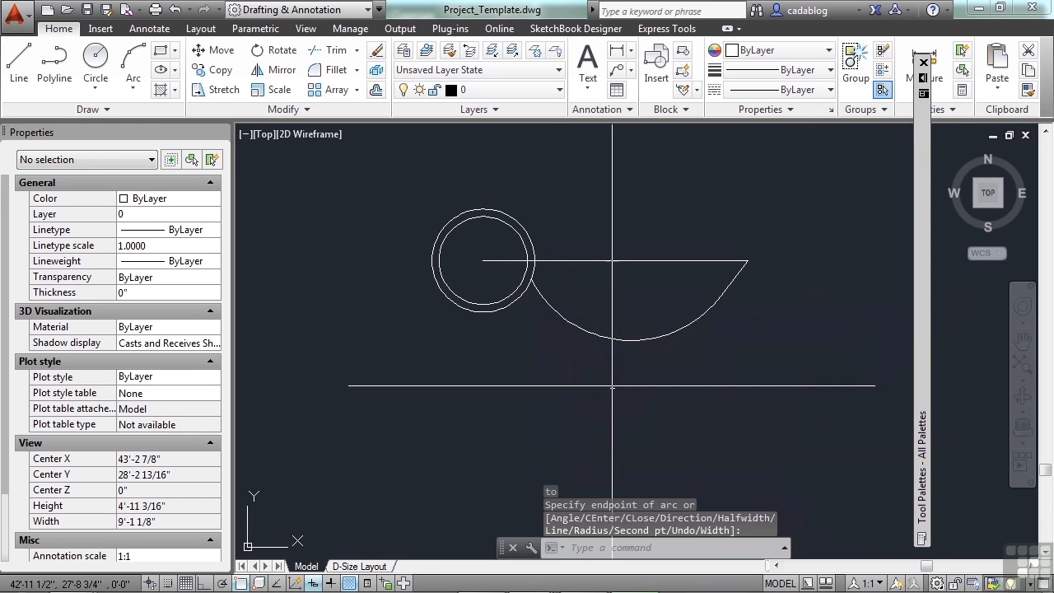
Mirror the half-leaf polyline across its straight horizontal segment, keeping the source object.
text(mi)
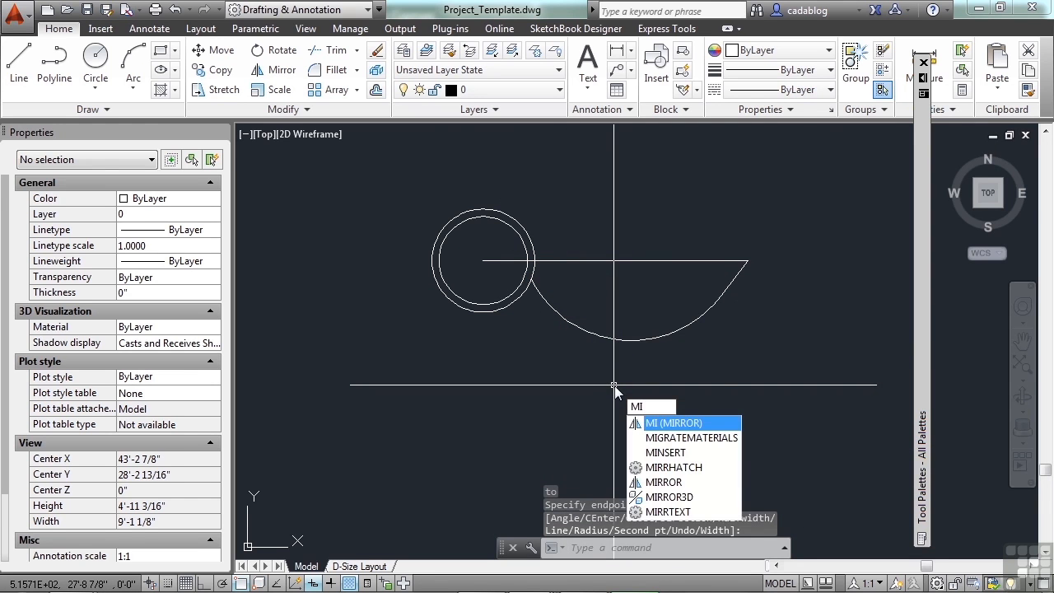
key(Return)
click(607, 335)
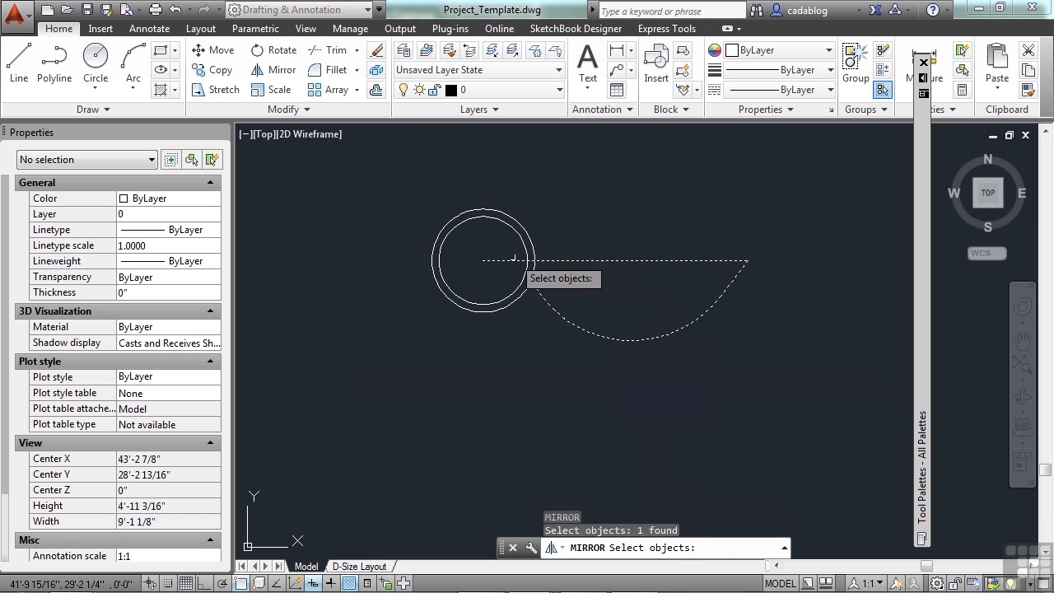
key(Return)
click(483, 260)
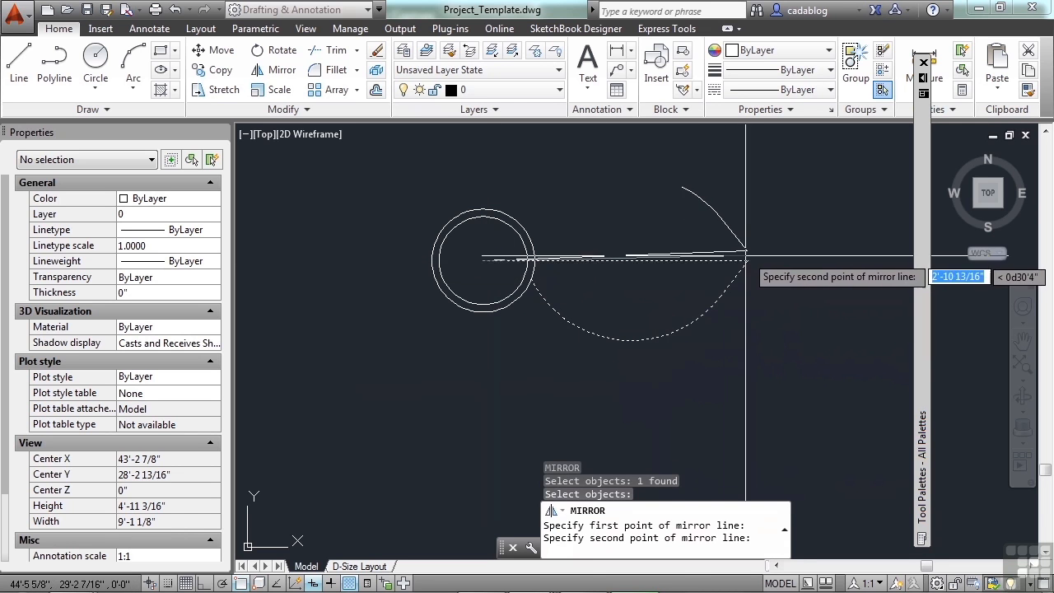
click(747, 262)
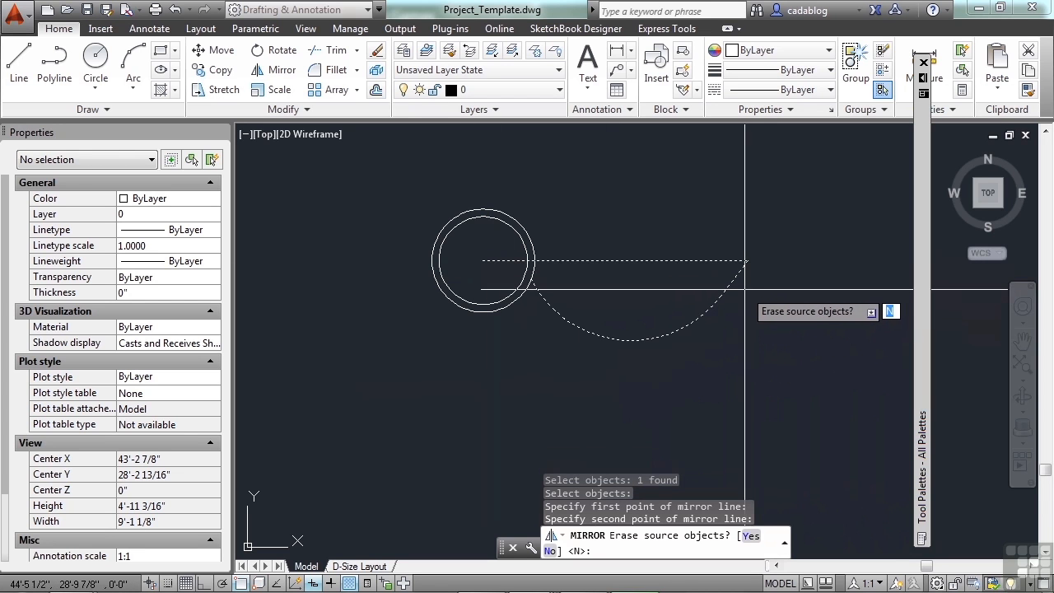
key(Return)
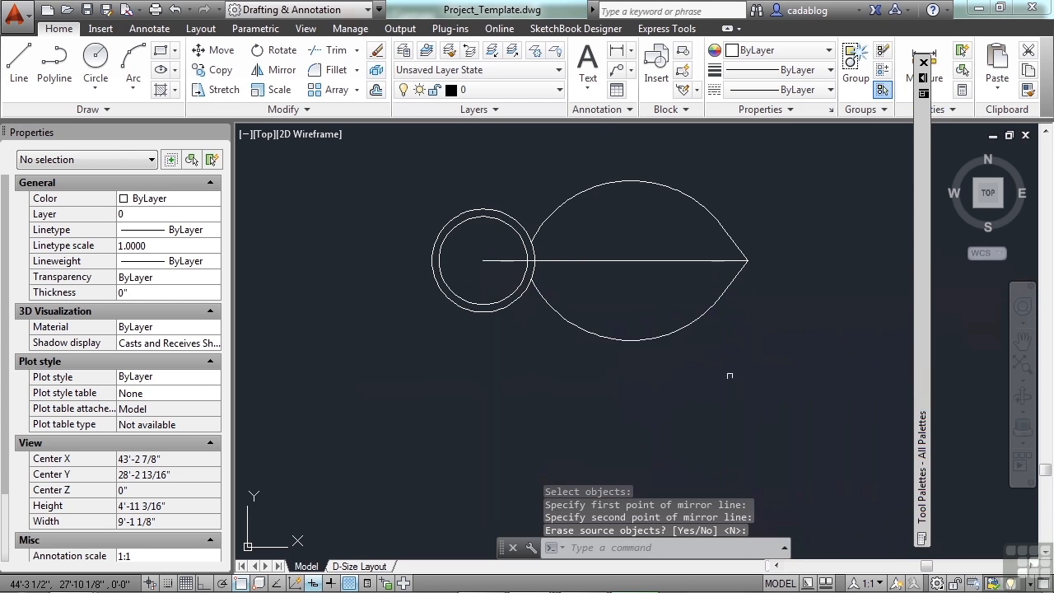
Create a polar array of both leaf halves around the centre of the circles.
middle_drag(670, 357, 688, 378)
scroll(695, 377, down, 2)
scroll(556, 315, up, 2)
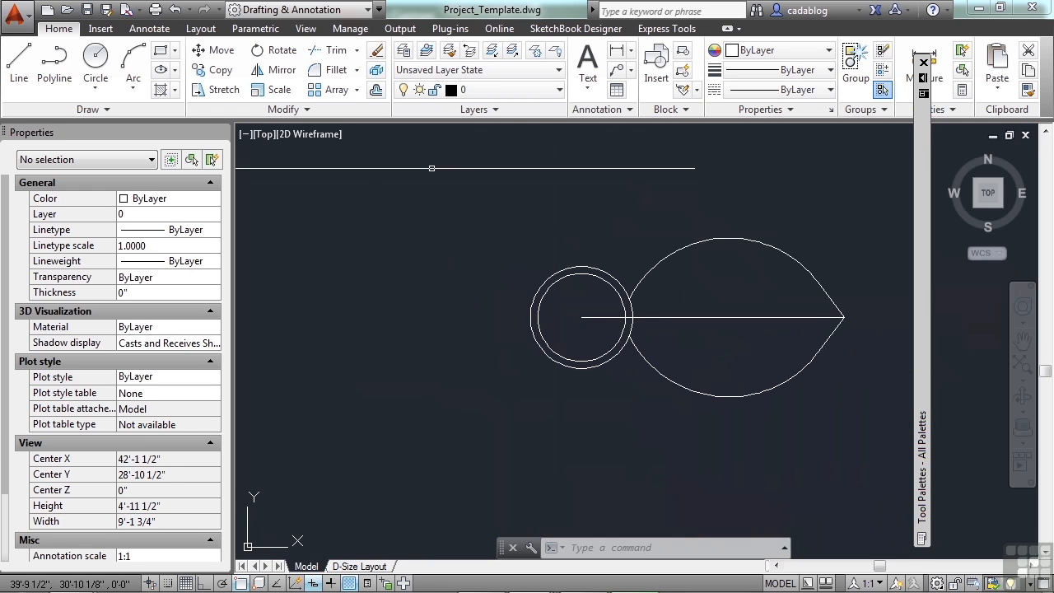
click(356, 89)
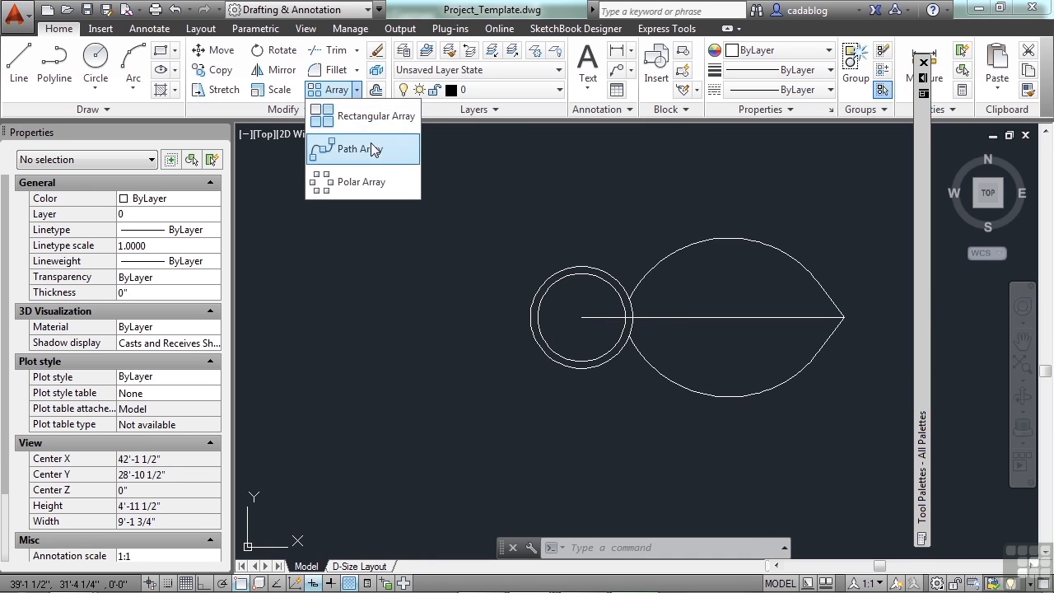
click(361, 182)
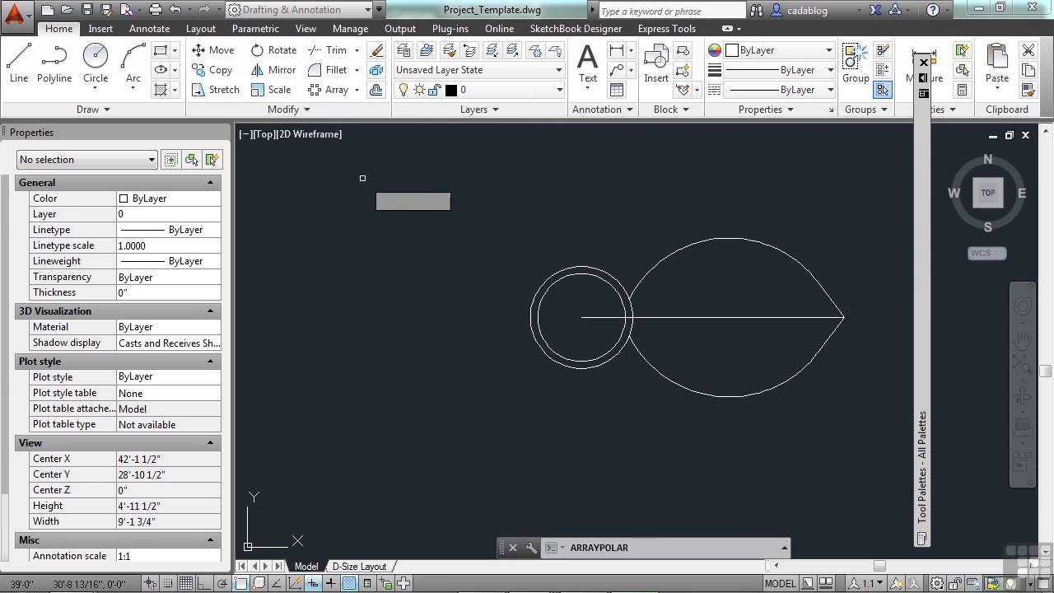
click(733, 297)
click(717, 331)
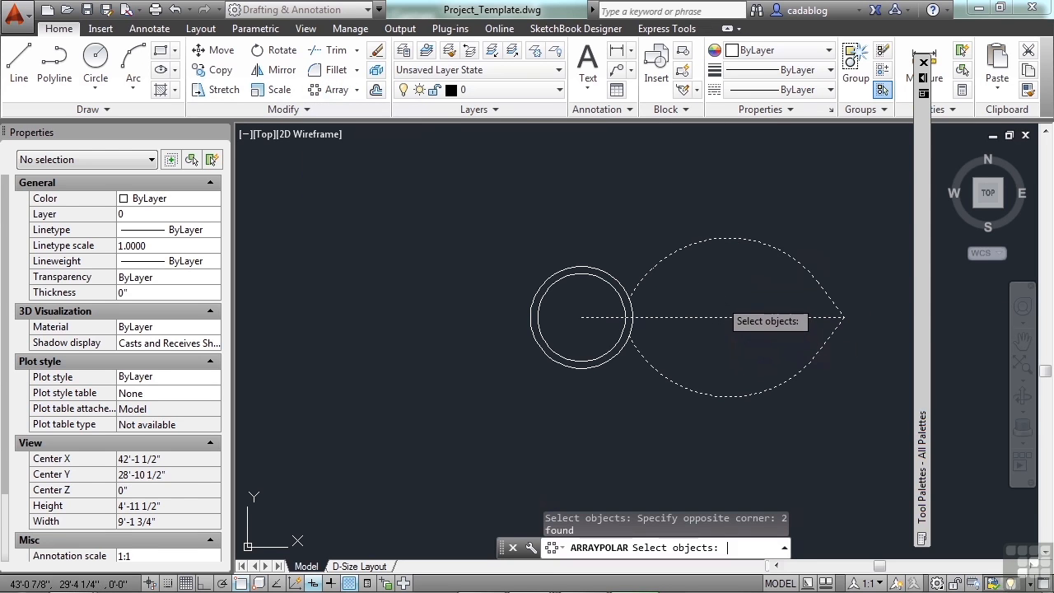
key(Return)
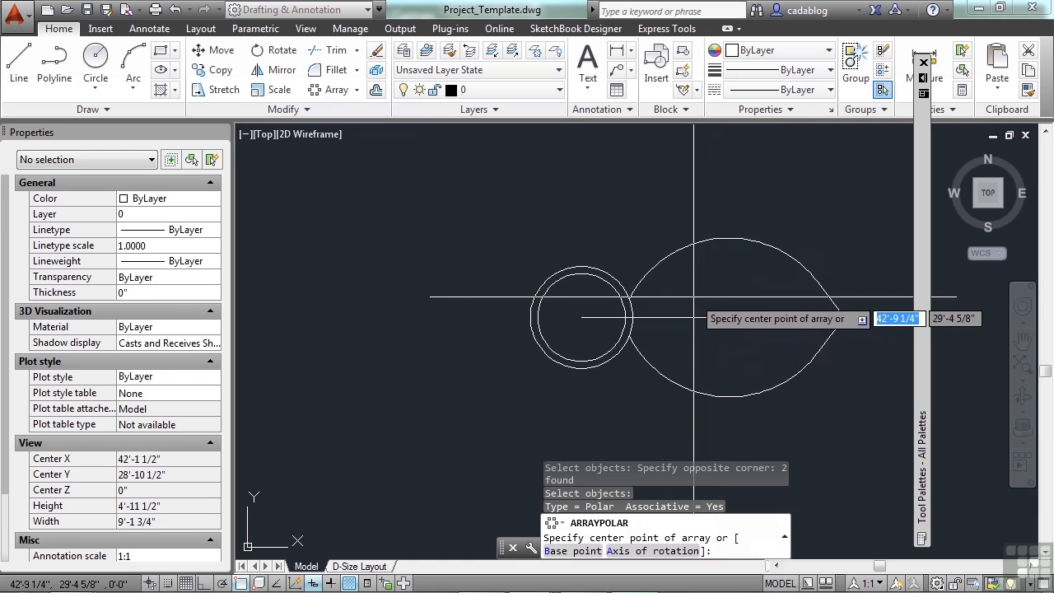
text(cen)
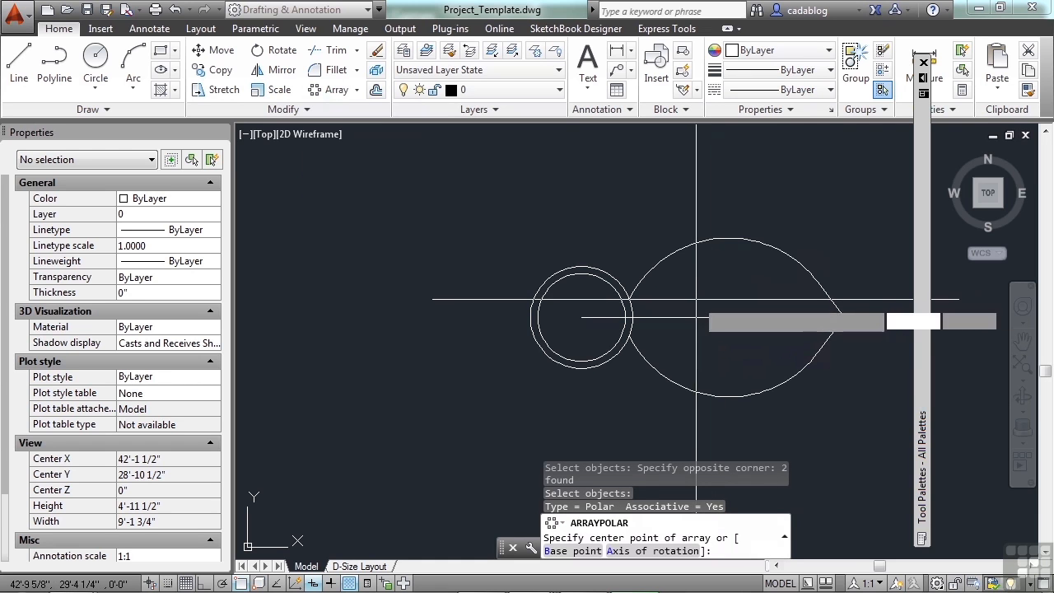
key(Return)
click(624, 288)
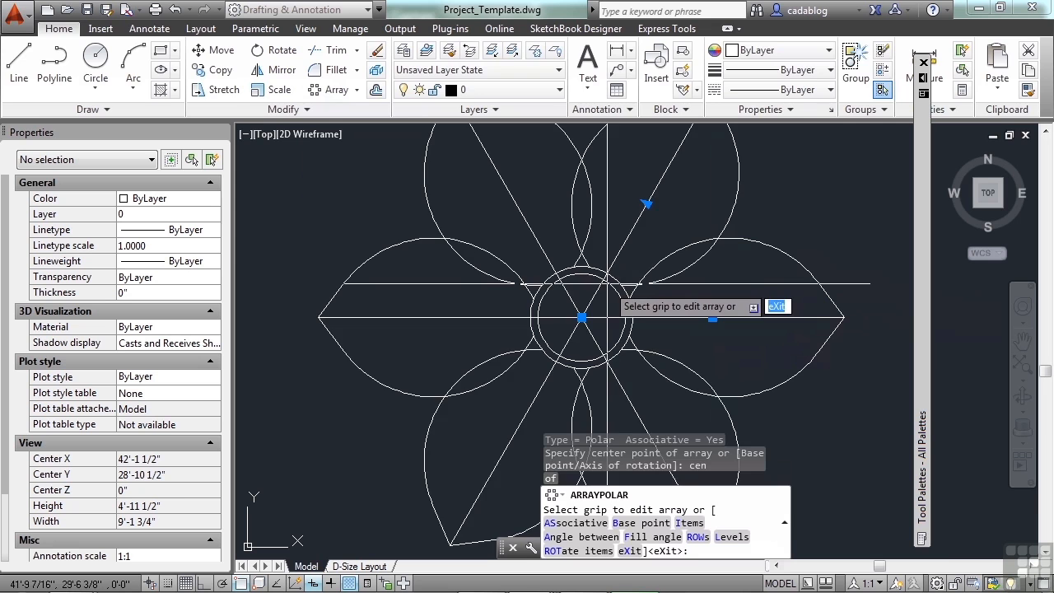
Set the polar array to 3 items and close the array.
scroll(506, 313, down, 2)
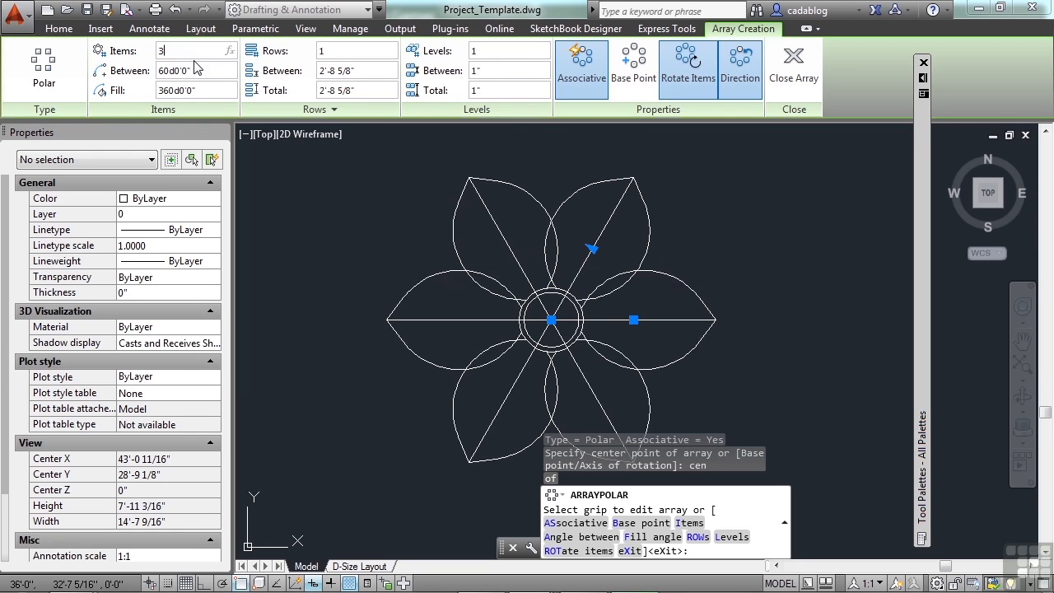
key(Return)
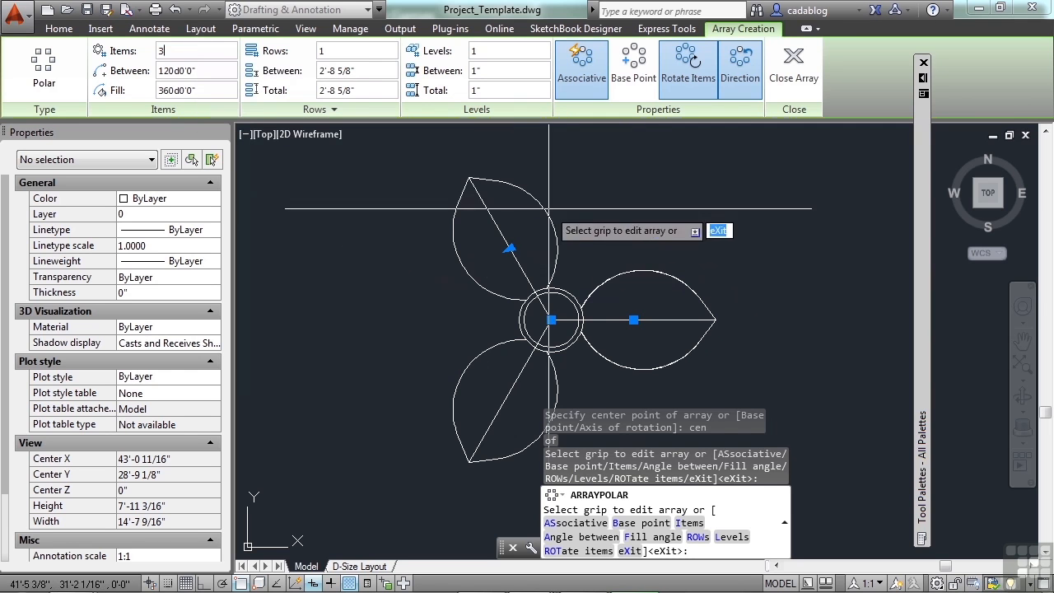
click(792, 78)
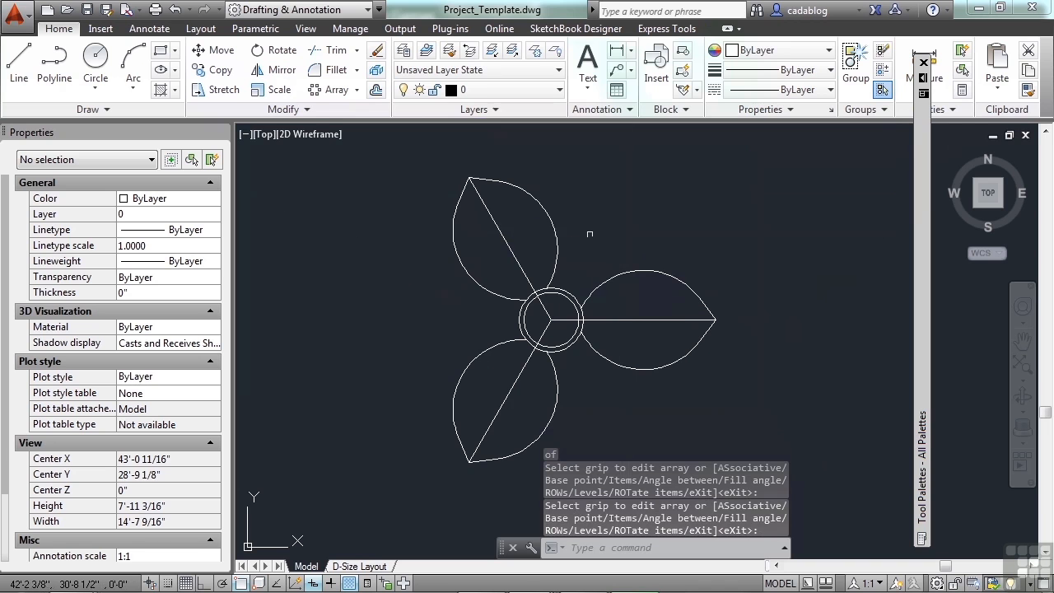
Start a block definition named Plant-Big Leaf with its base point at the centre of the circles.
scroll(488, 308, down, 2)
scroll(566, 297, up, 2)
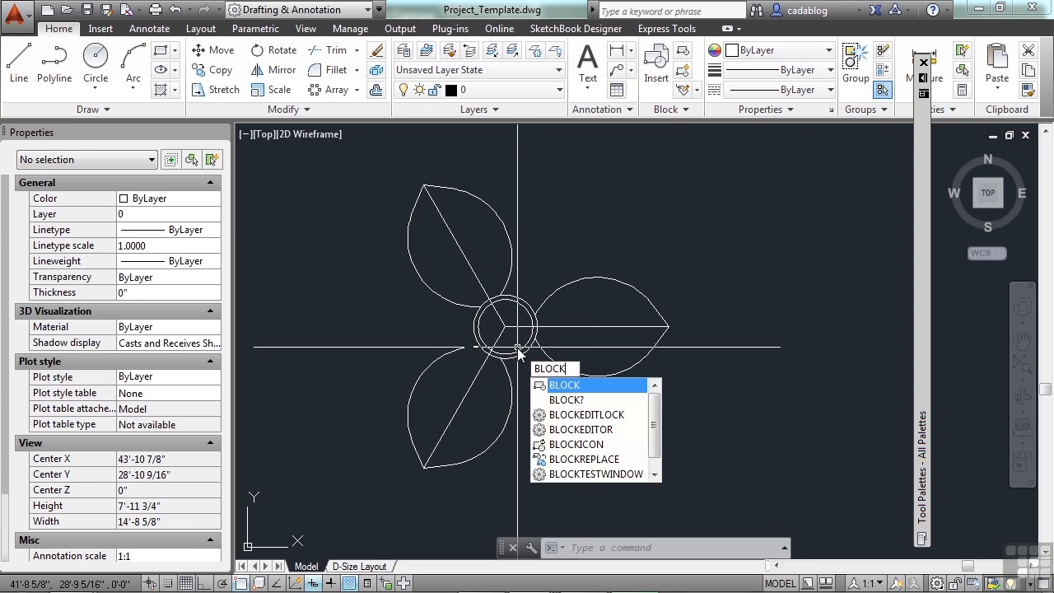
key(Return)
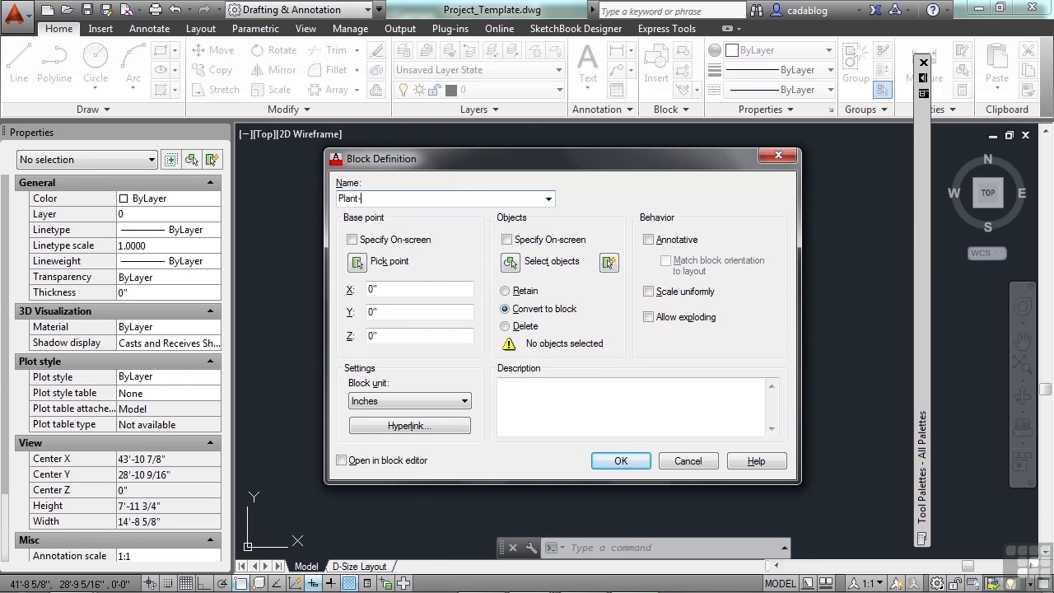
text(f)
click(358, 264)
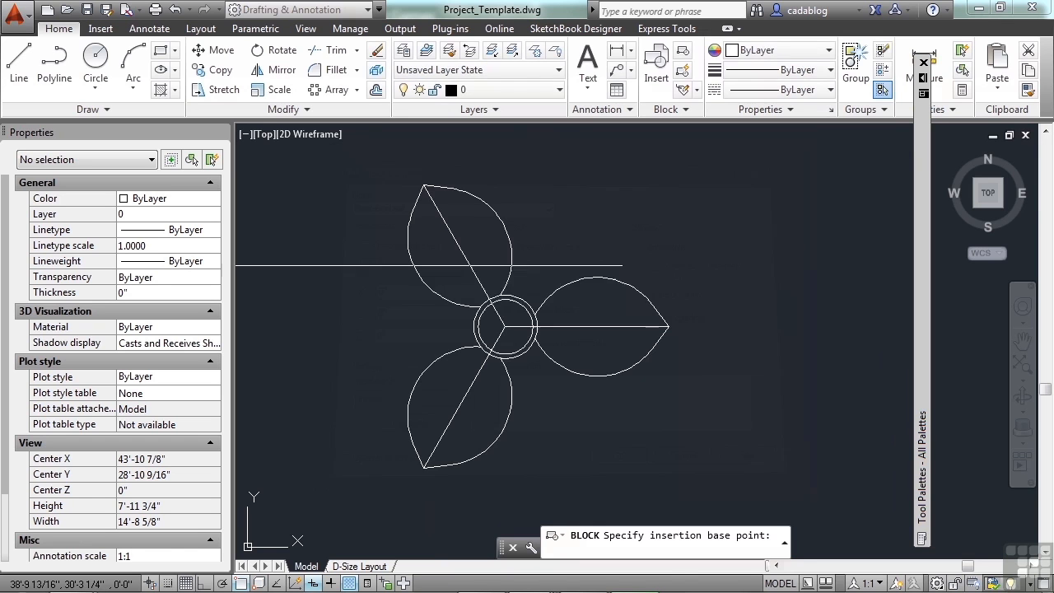
text(cen)
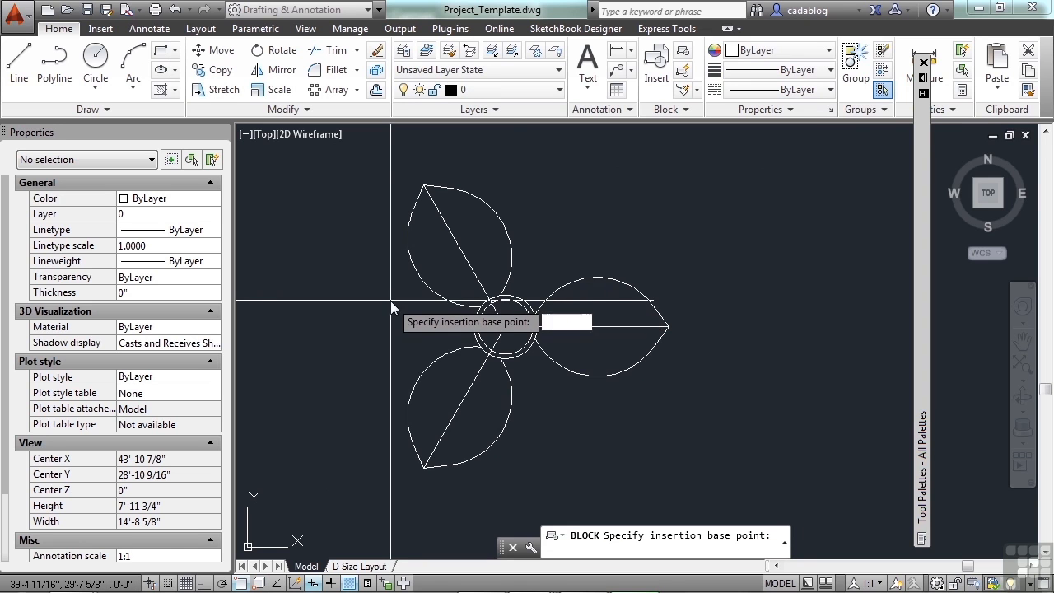
key(Return)
click(521, 346)
Select the circles and the leaf array as the block's objects and create the block with Convert to block and inches as unit.
click(510, 261)
click(600, 228)
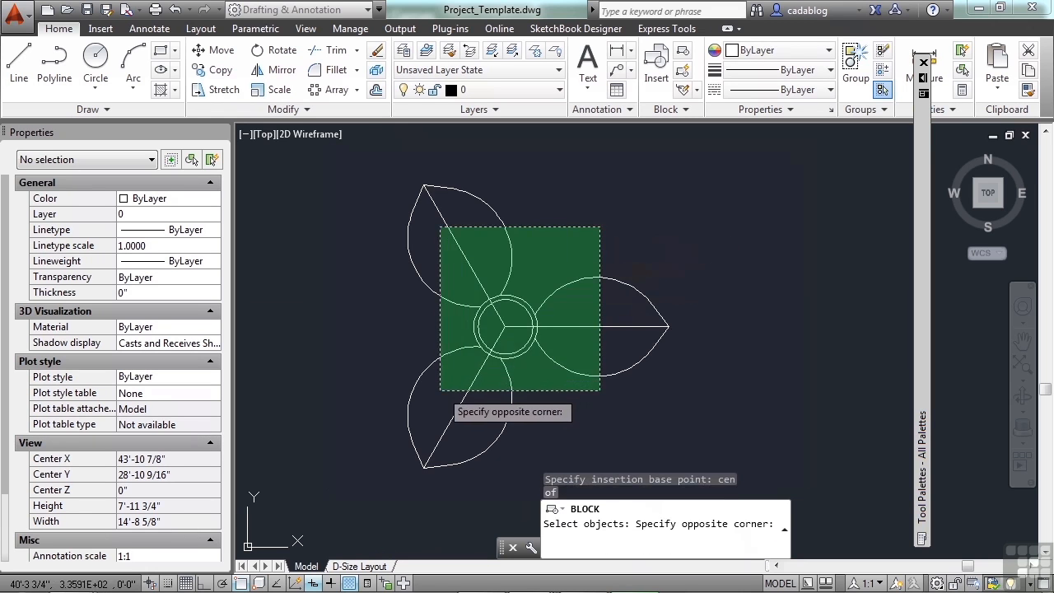
click(437, 394)
key(Return)
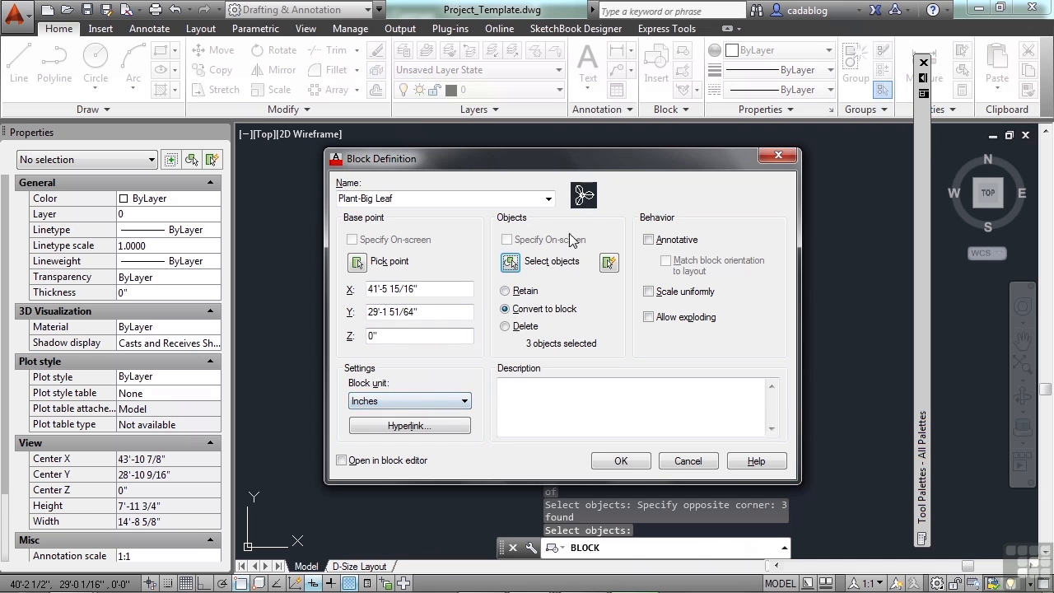
click(628, 459)
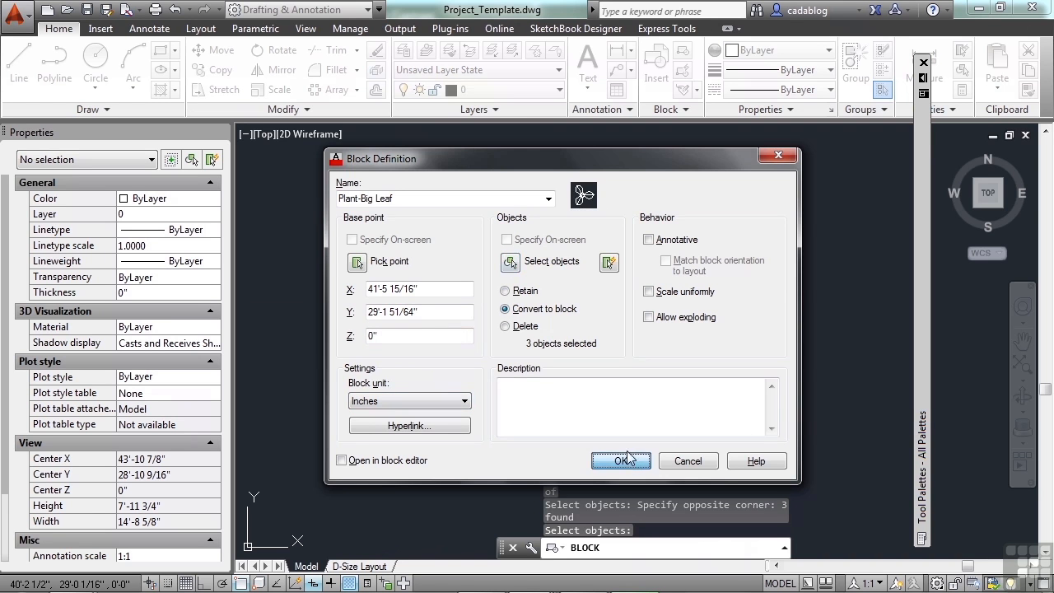
Select the plant to check its block reference properties, and clear the selection.
click(502, 294)
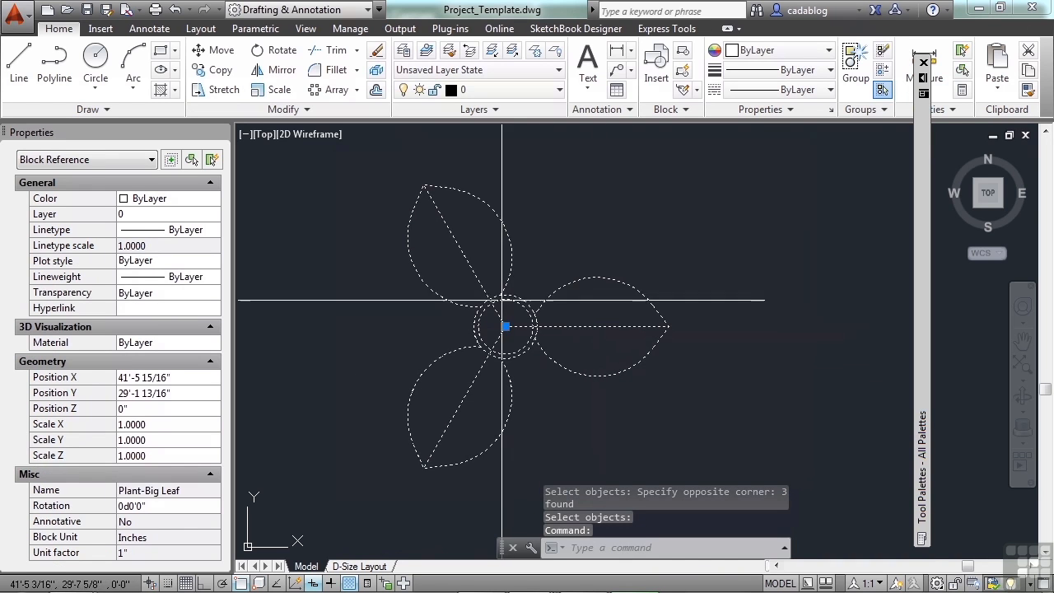
scroll(535, 309, down, 2)
key(Escape)
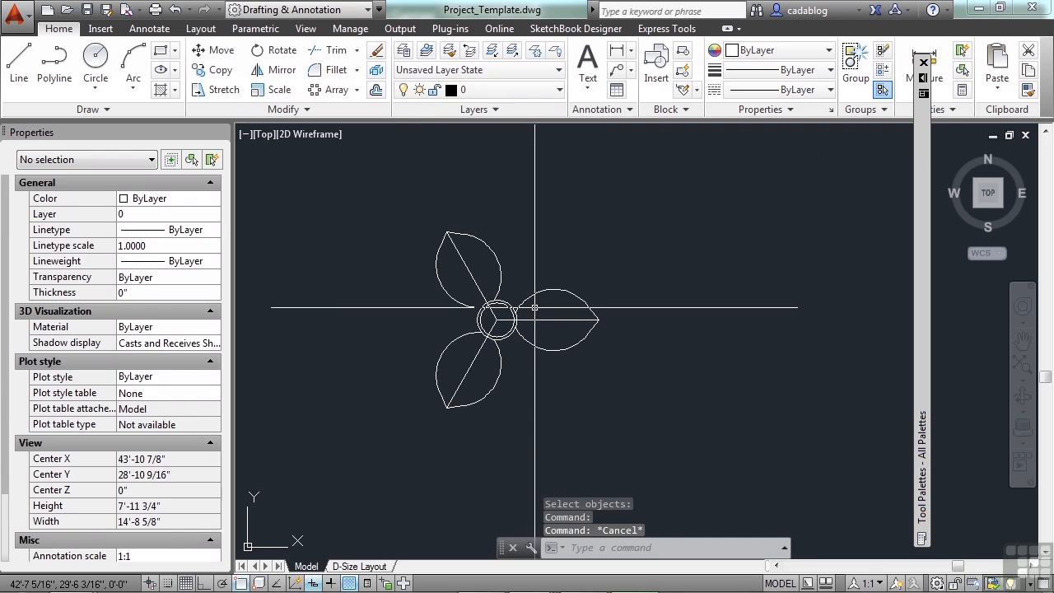
Erase the plant block reference from the drawing.
text(e)
key(Return)
click(493, 319)
click(541, 274)
Review the block names available in the Insert command, and cancel without inserting one.
text(ins)
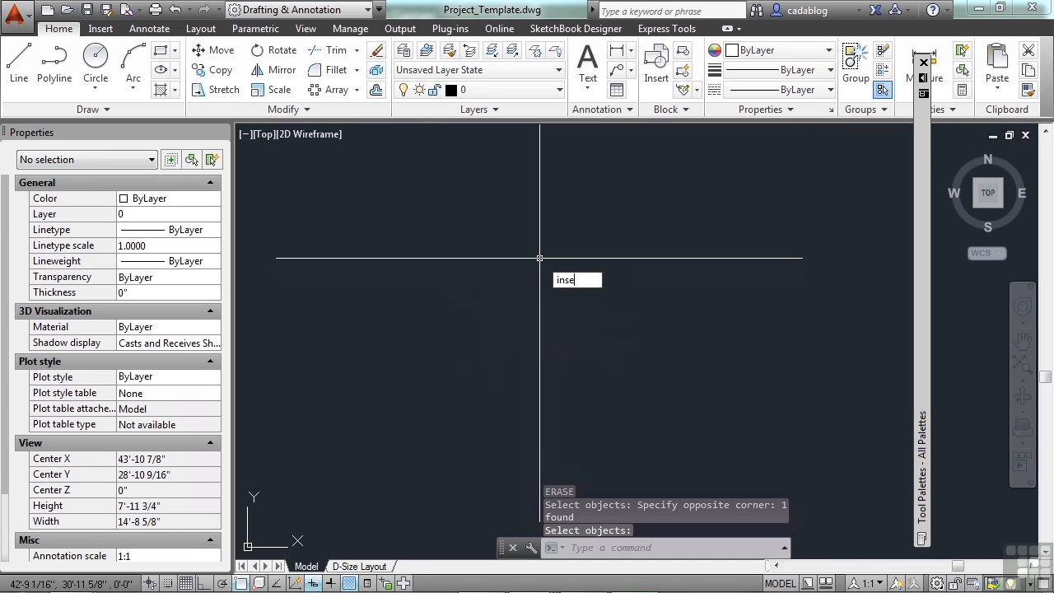
key(Return)
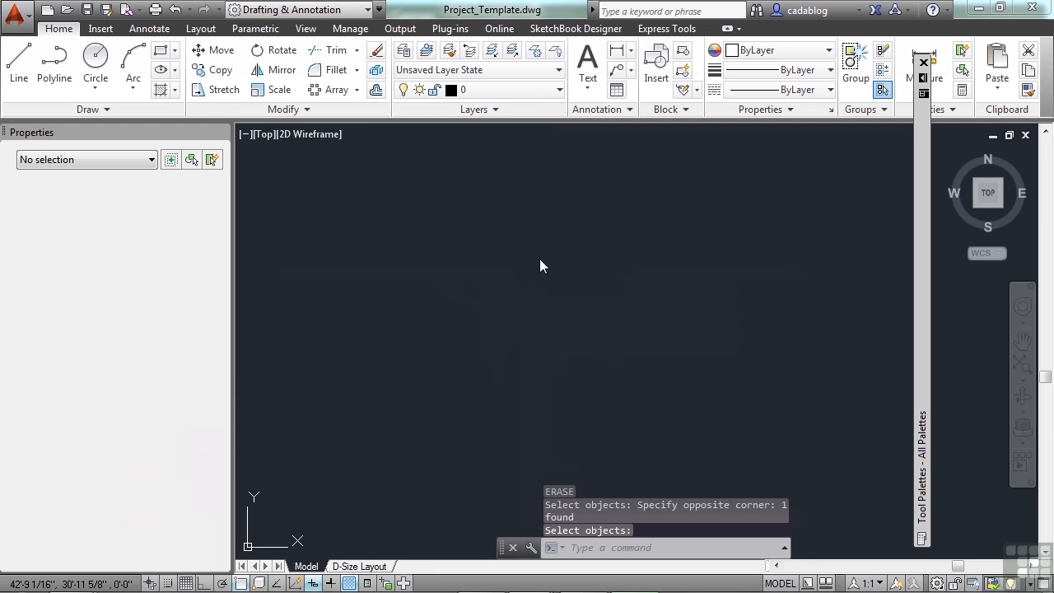
click(527, 200)
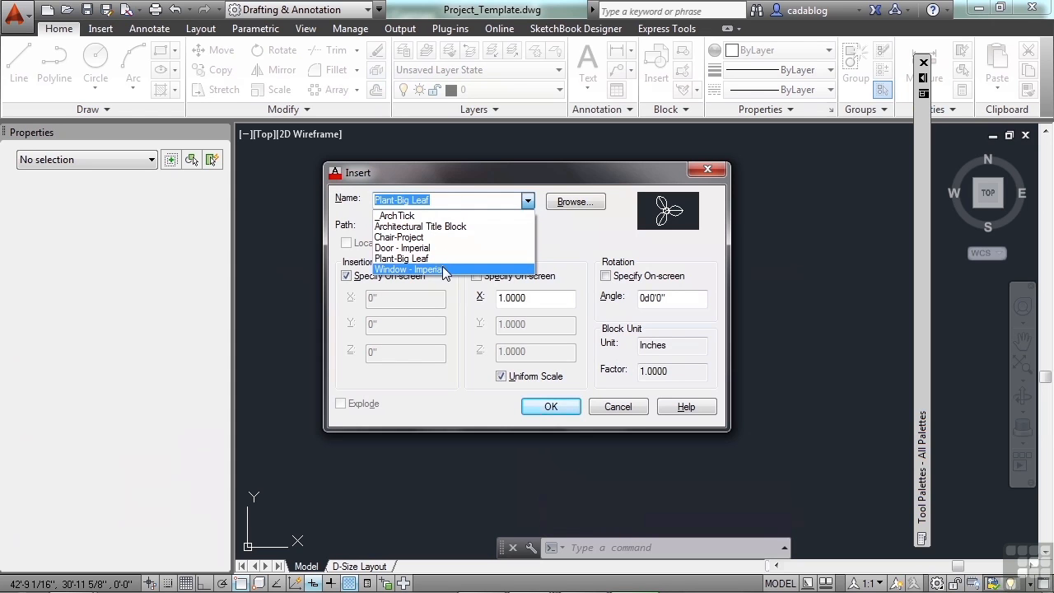
click(603, 414)
click(613, 416)
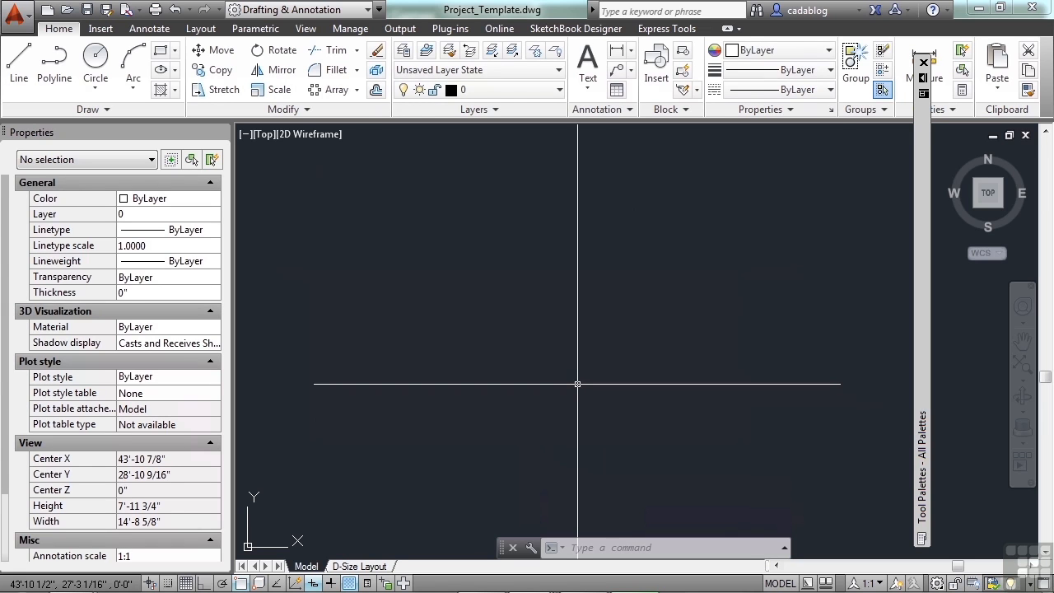